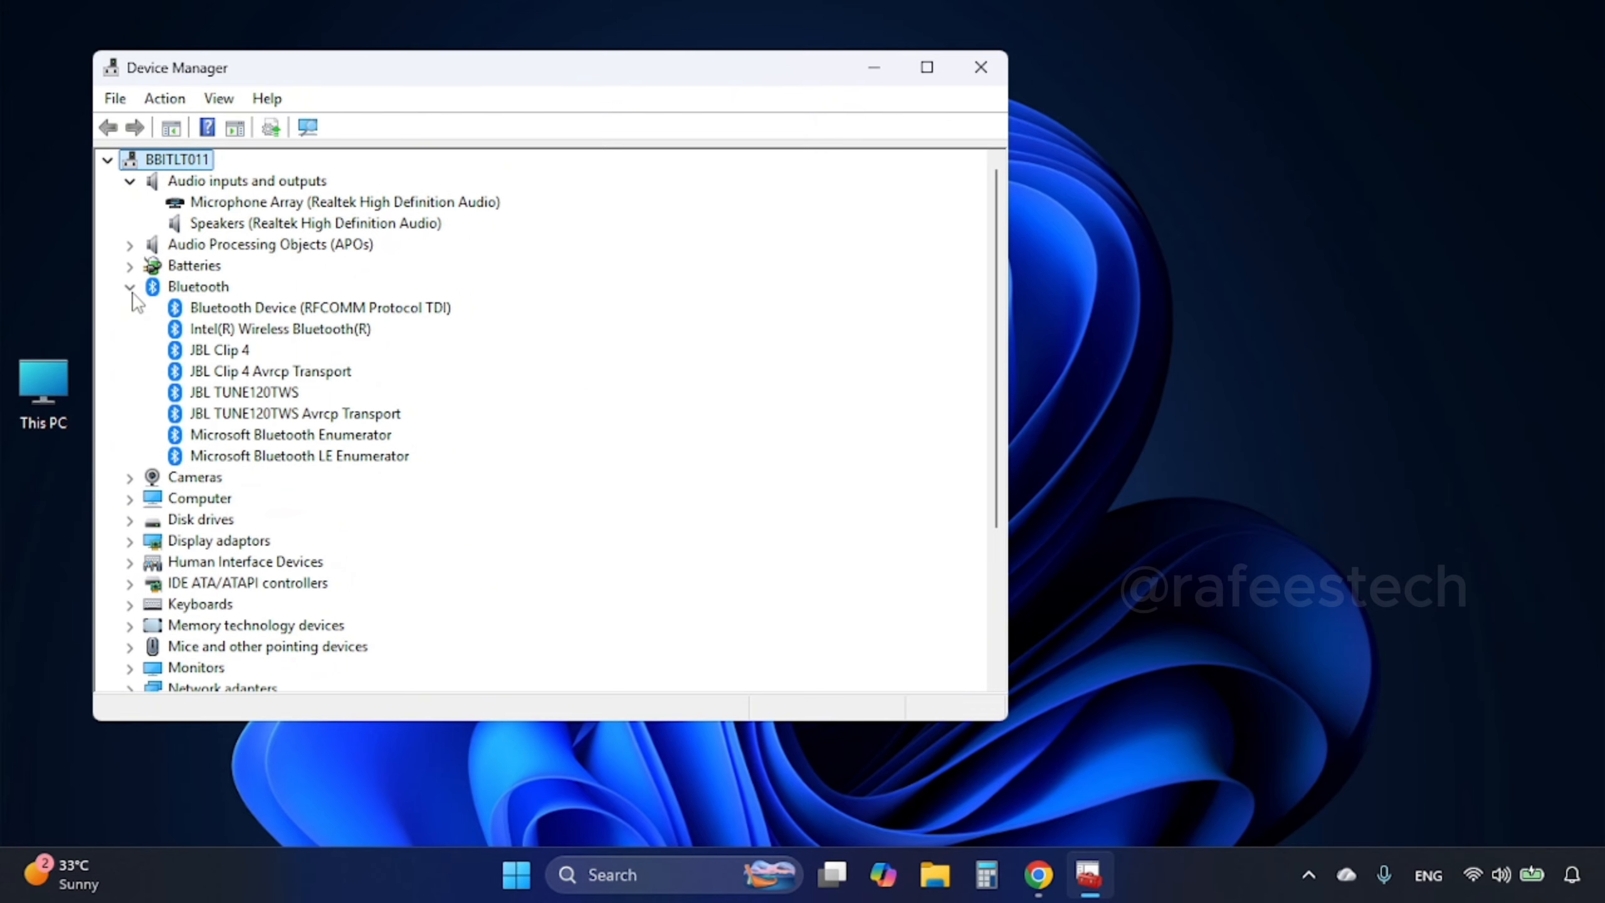
Expand the Display adaptors and Network adapters categories to view the installed devices.
click(131, 541)
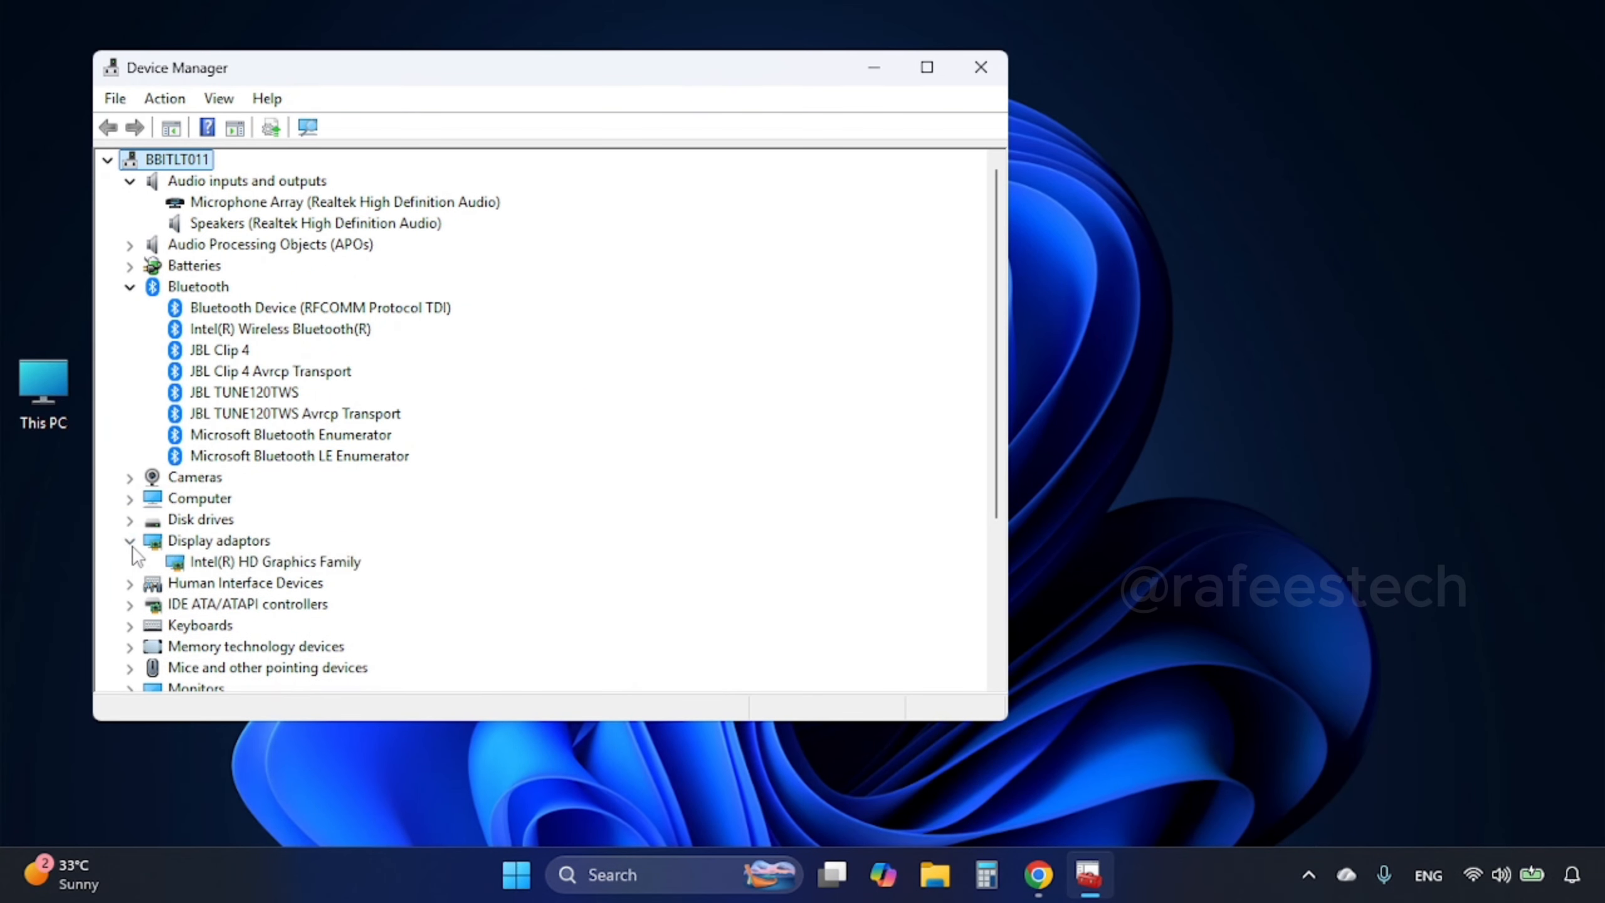
scroll(136, 569, down, 1)
click(131, 646)
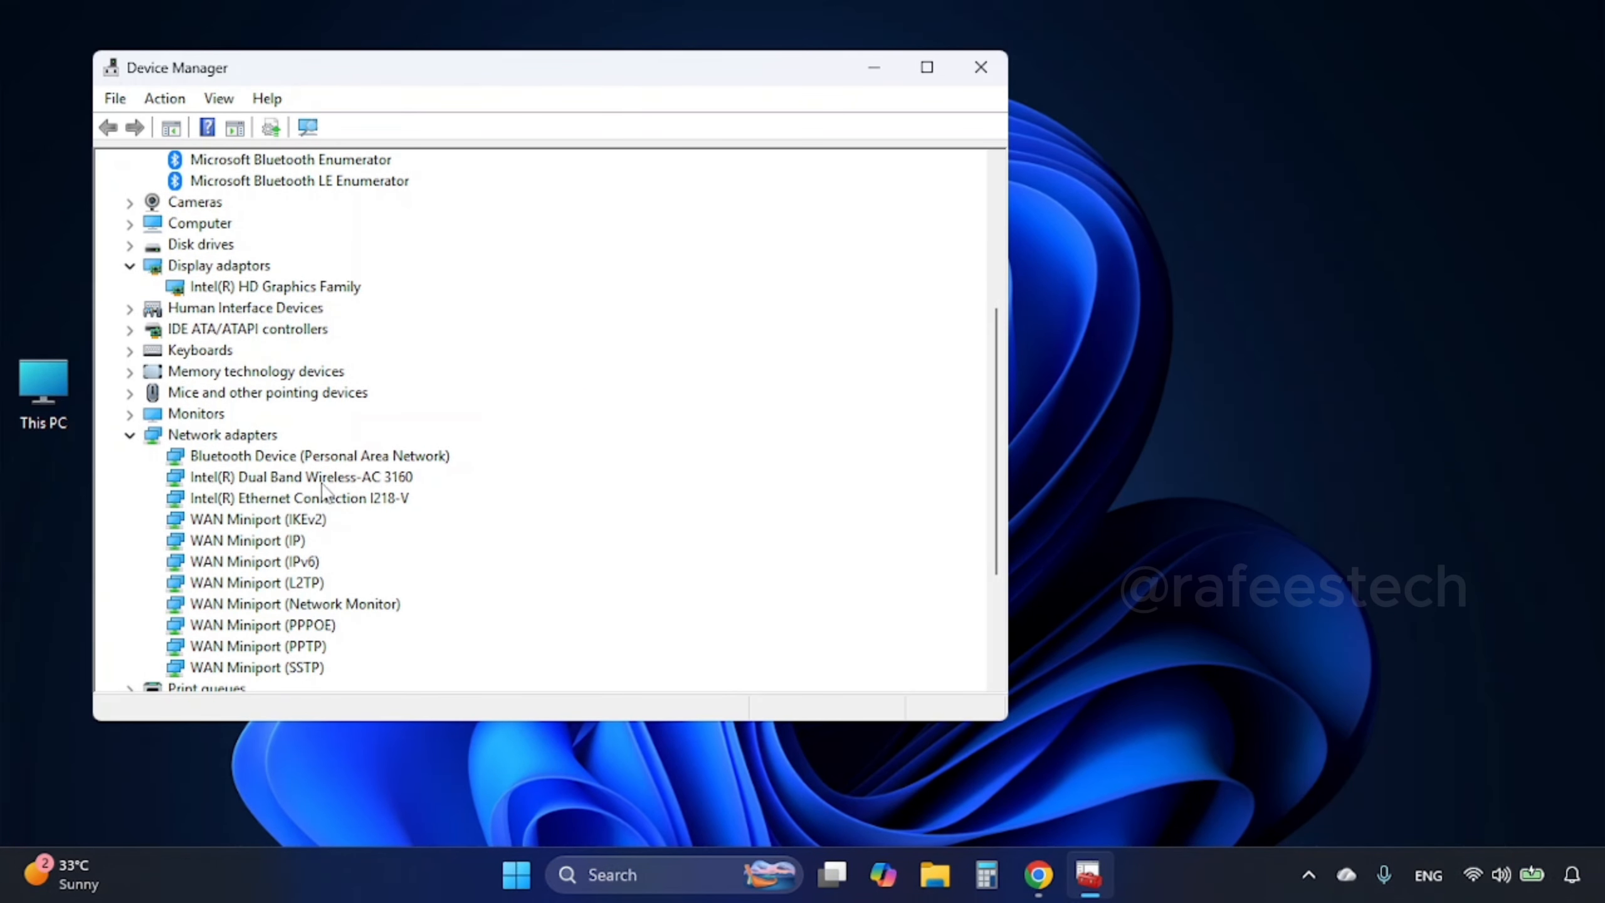
scroll(322, 501, up, 5)
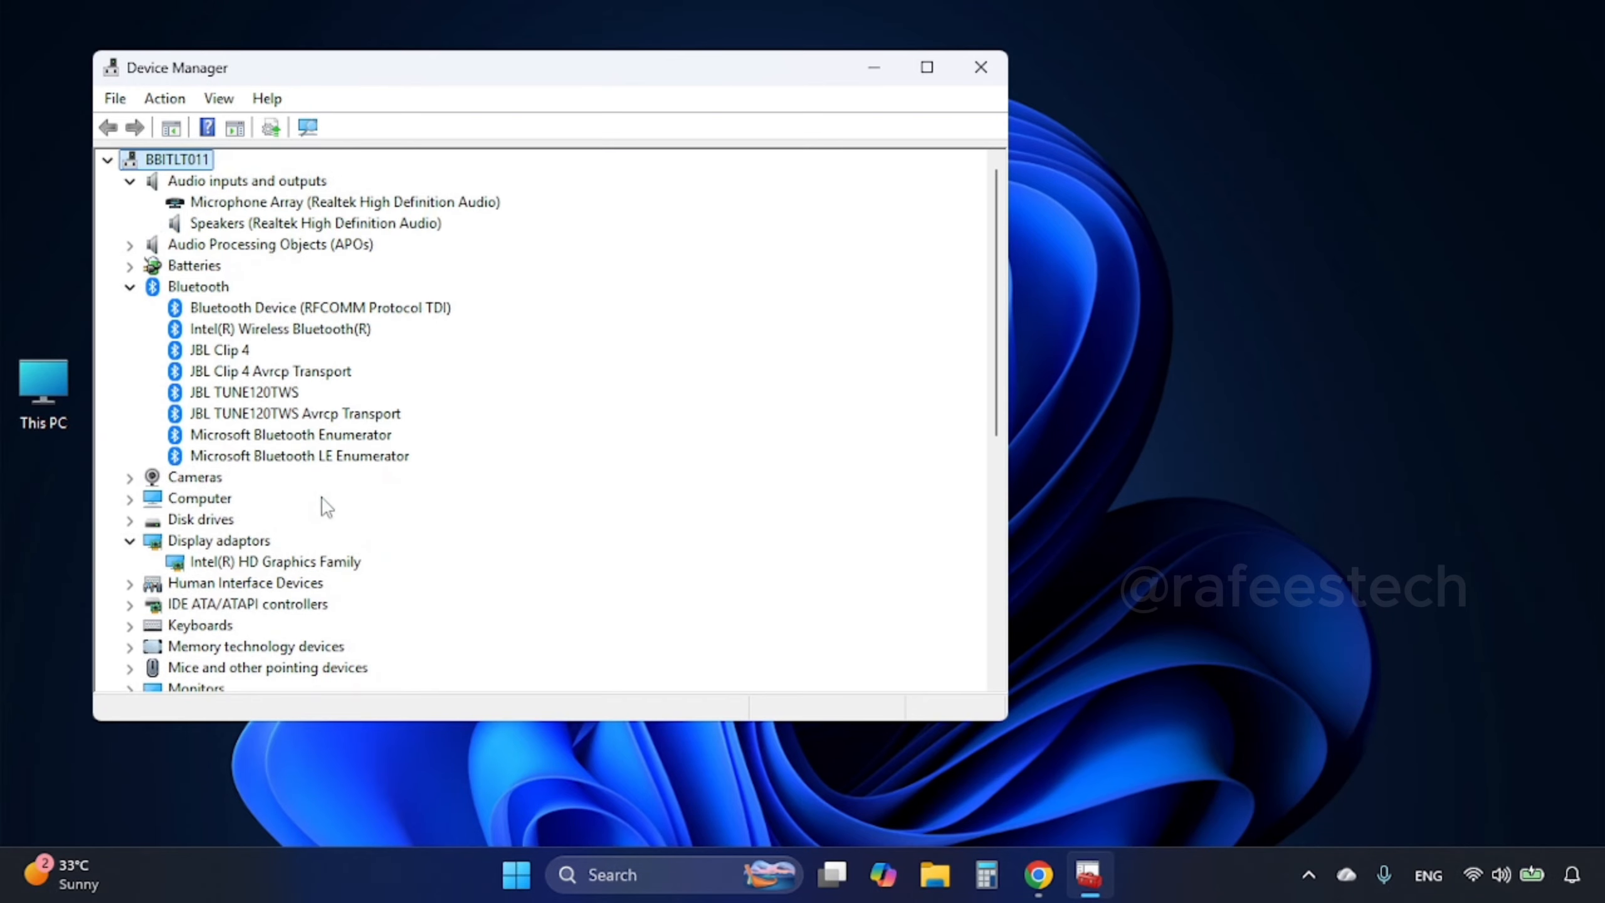
Check the driver provider, date and version of the Intel(R) HD Graphics Family display adaptor, and close its properties.
scroll(322, 506, down, 1)
click(321, 502)
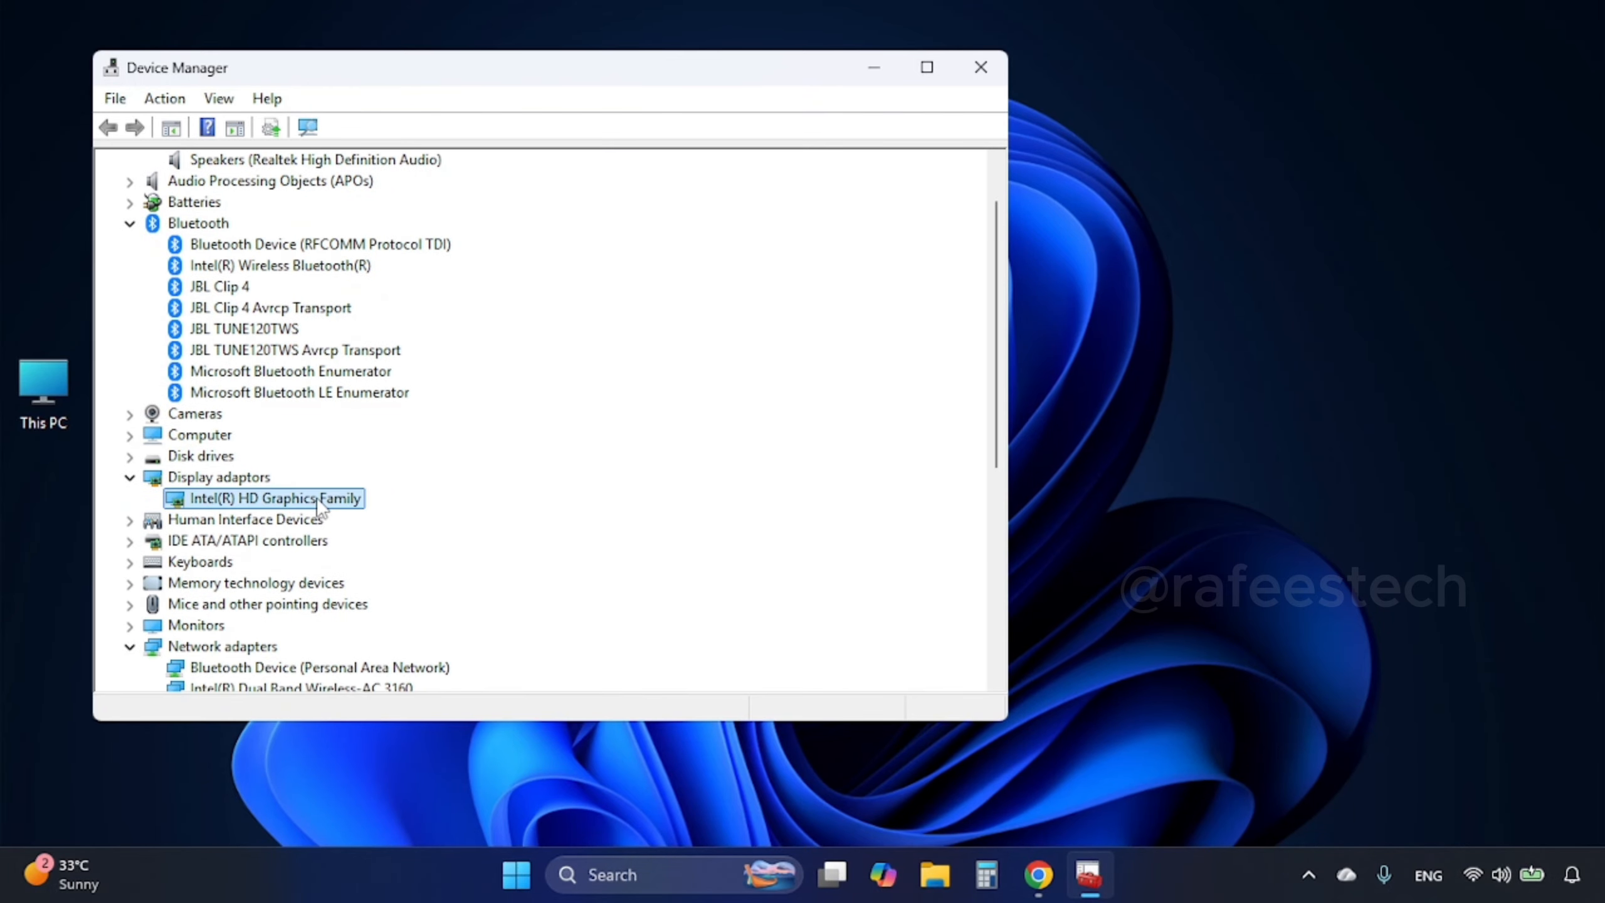
right_click(321, 503)
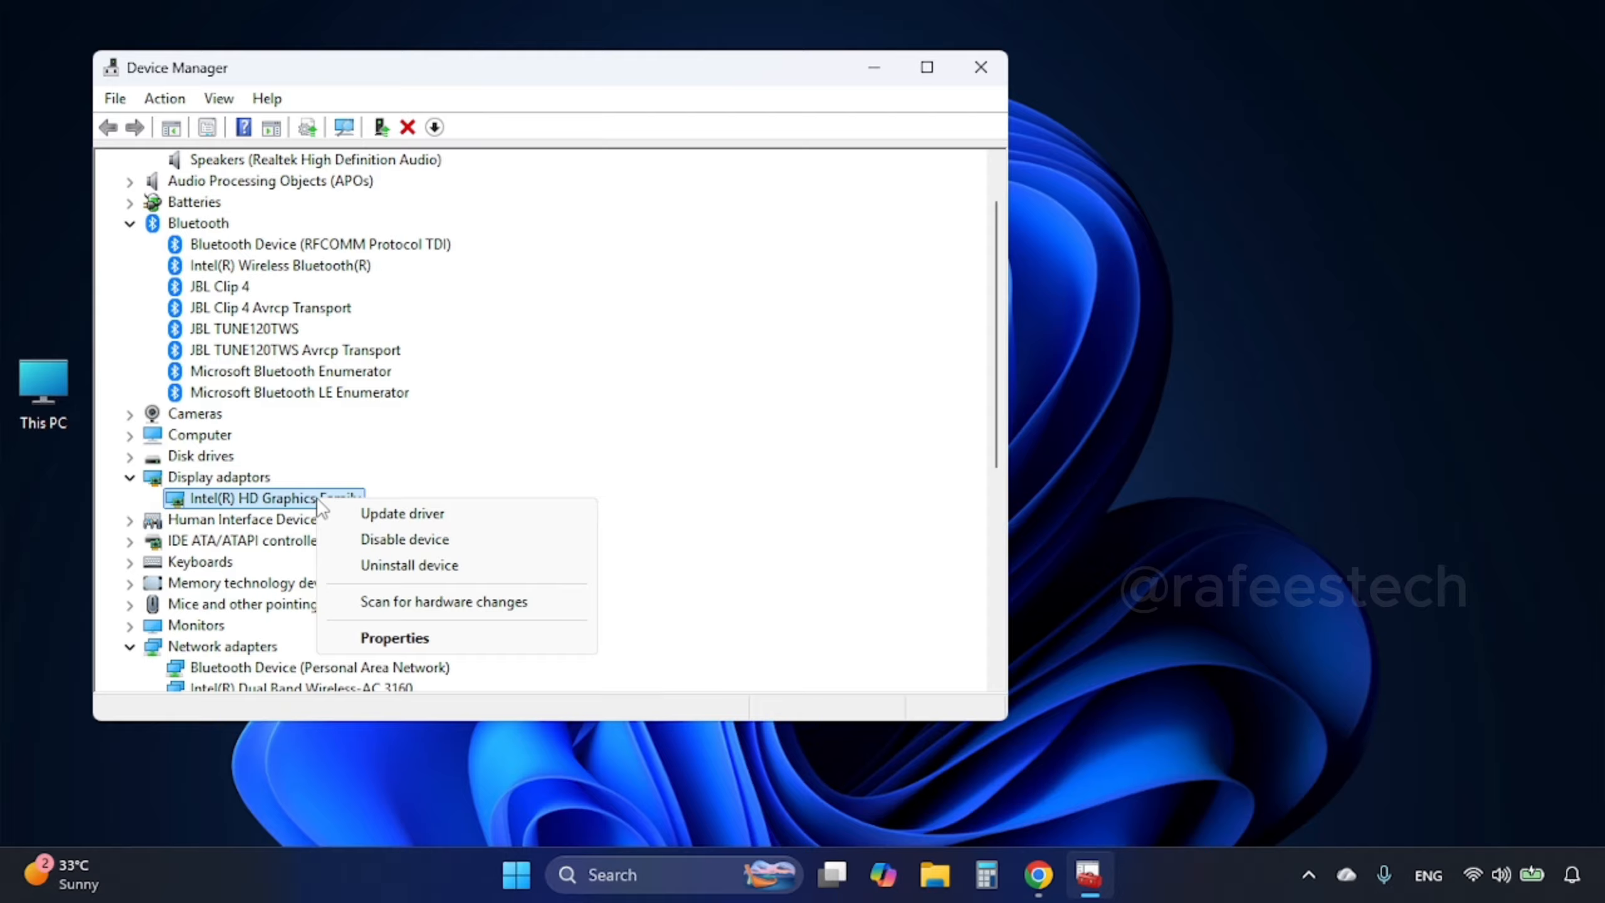
click(408, 639)
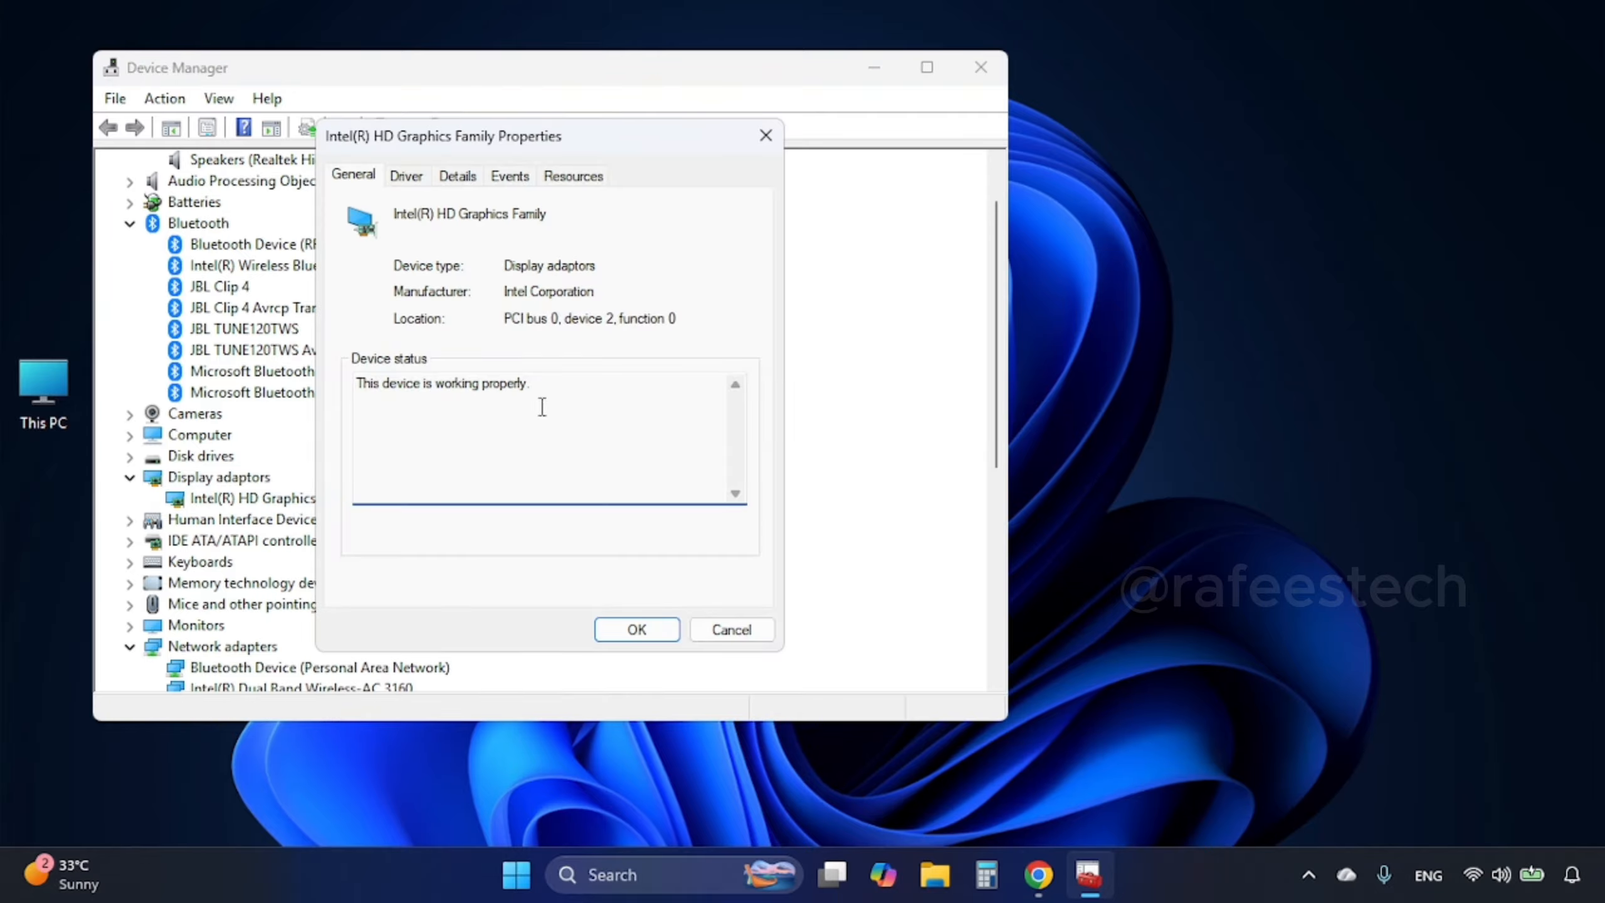
click(467, 178)
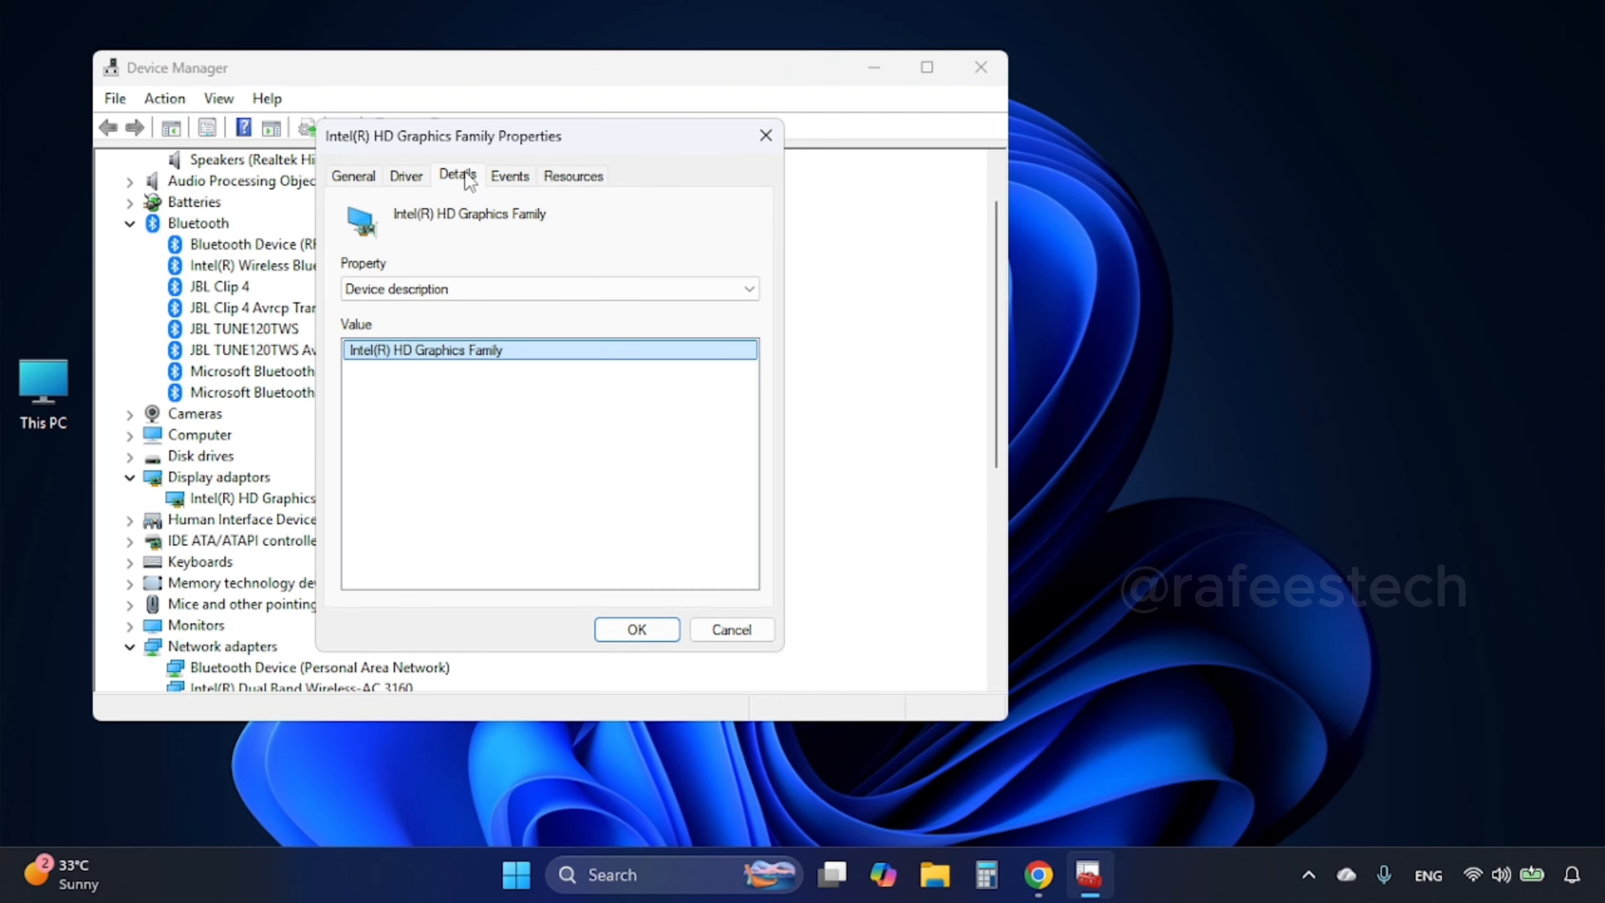
click(411, 178)
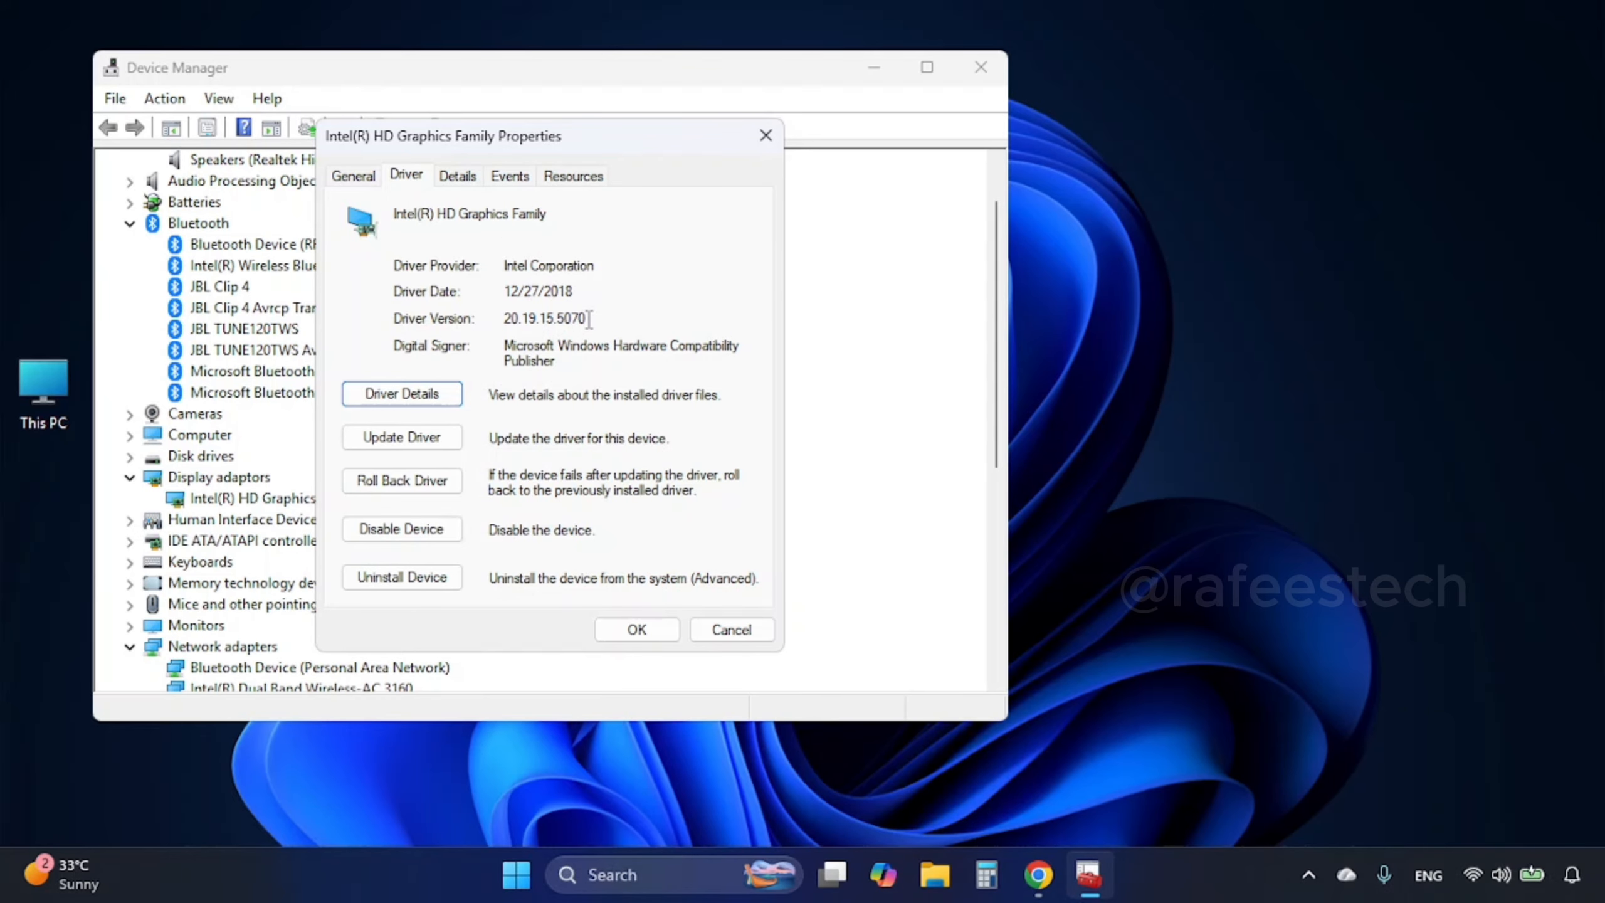
click(782, 138)
Check the driver date and version of the Intel(R) Dual Band Wireless-AC 3160 adapter, and close Device Manager.
scroll(344, 556, down, 2)
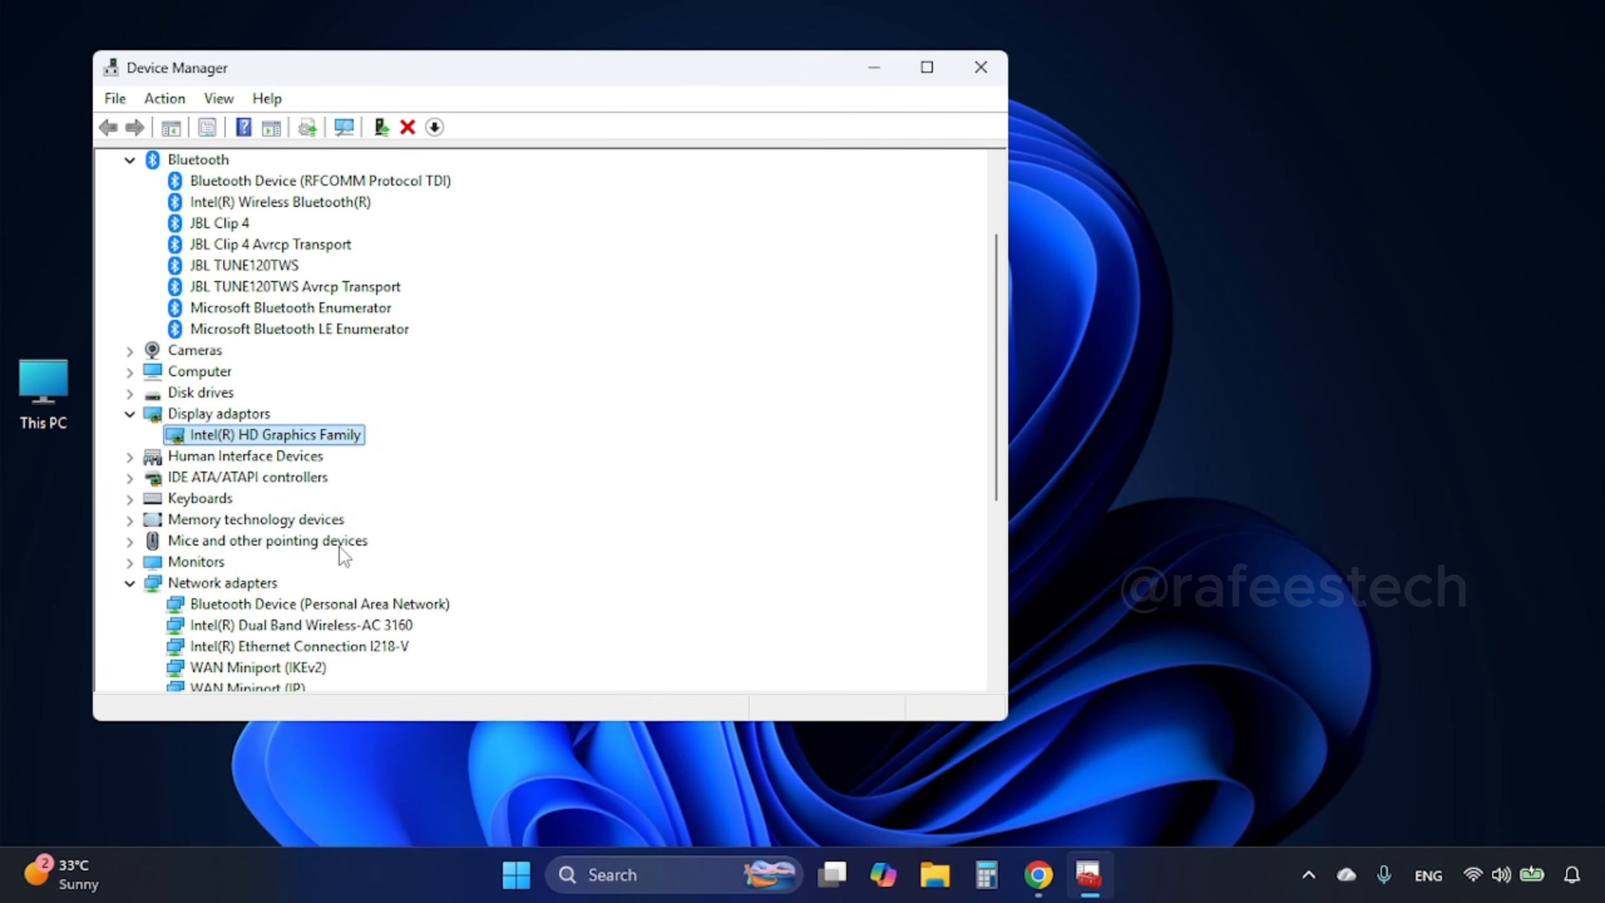
right_click(354, 561)
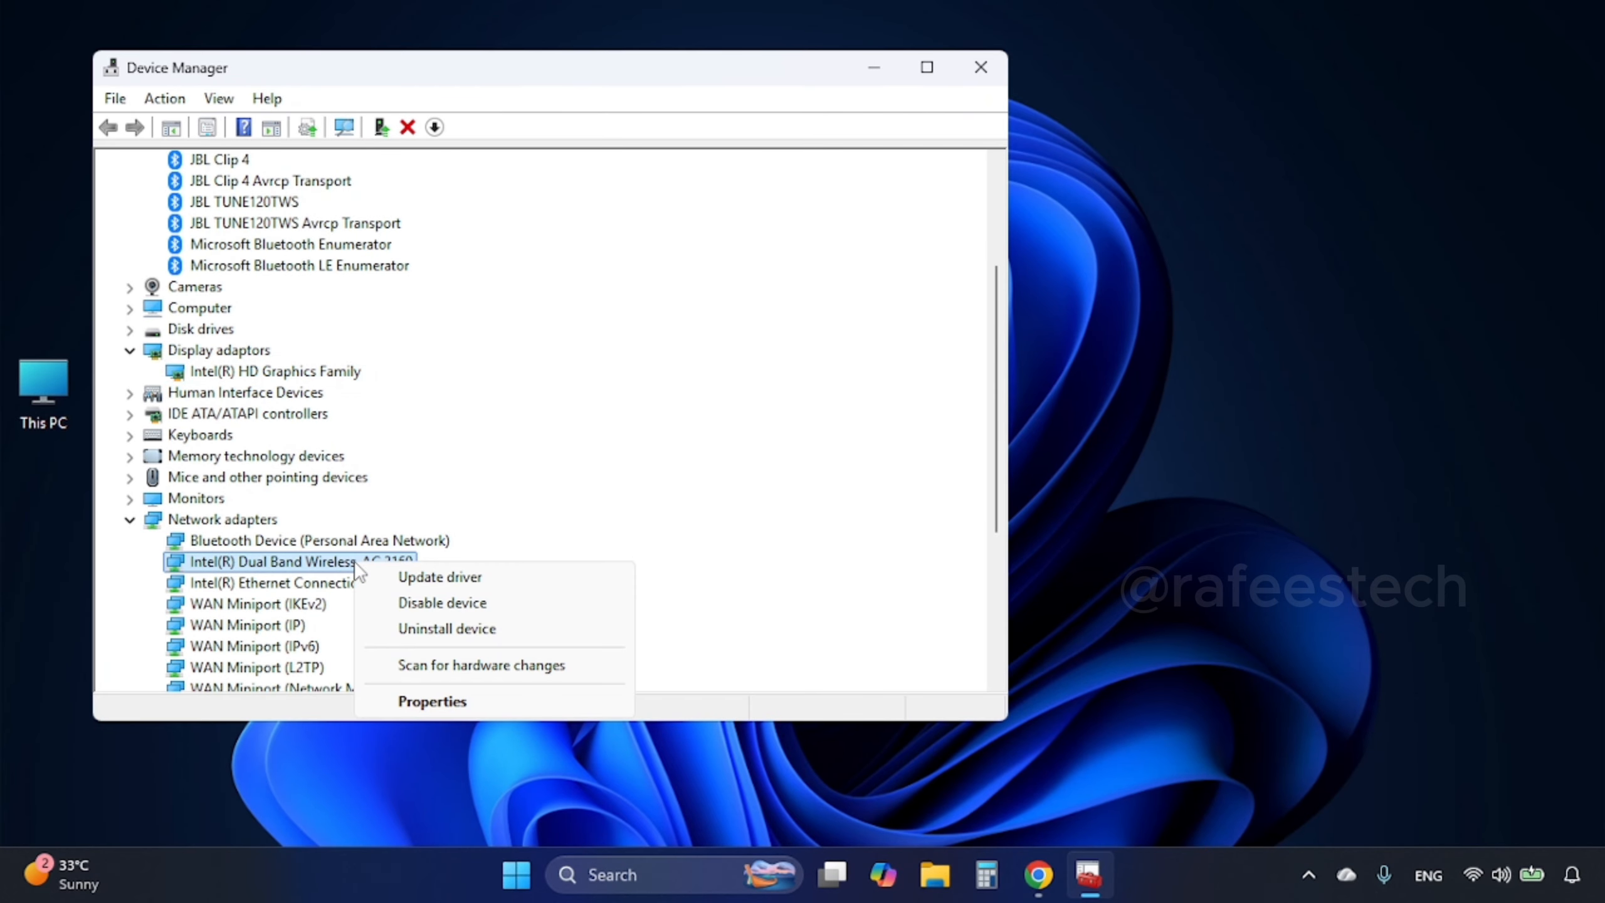
click(425, 701)
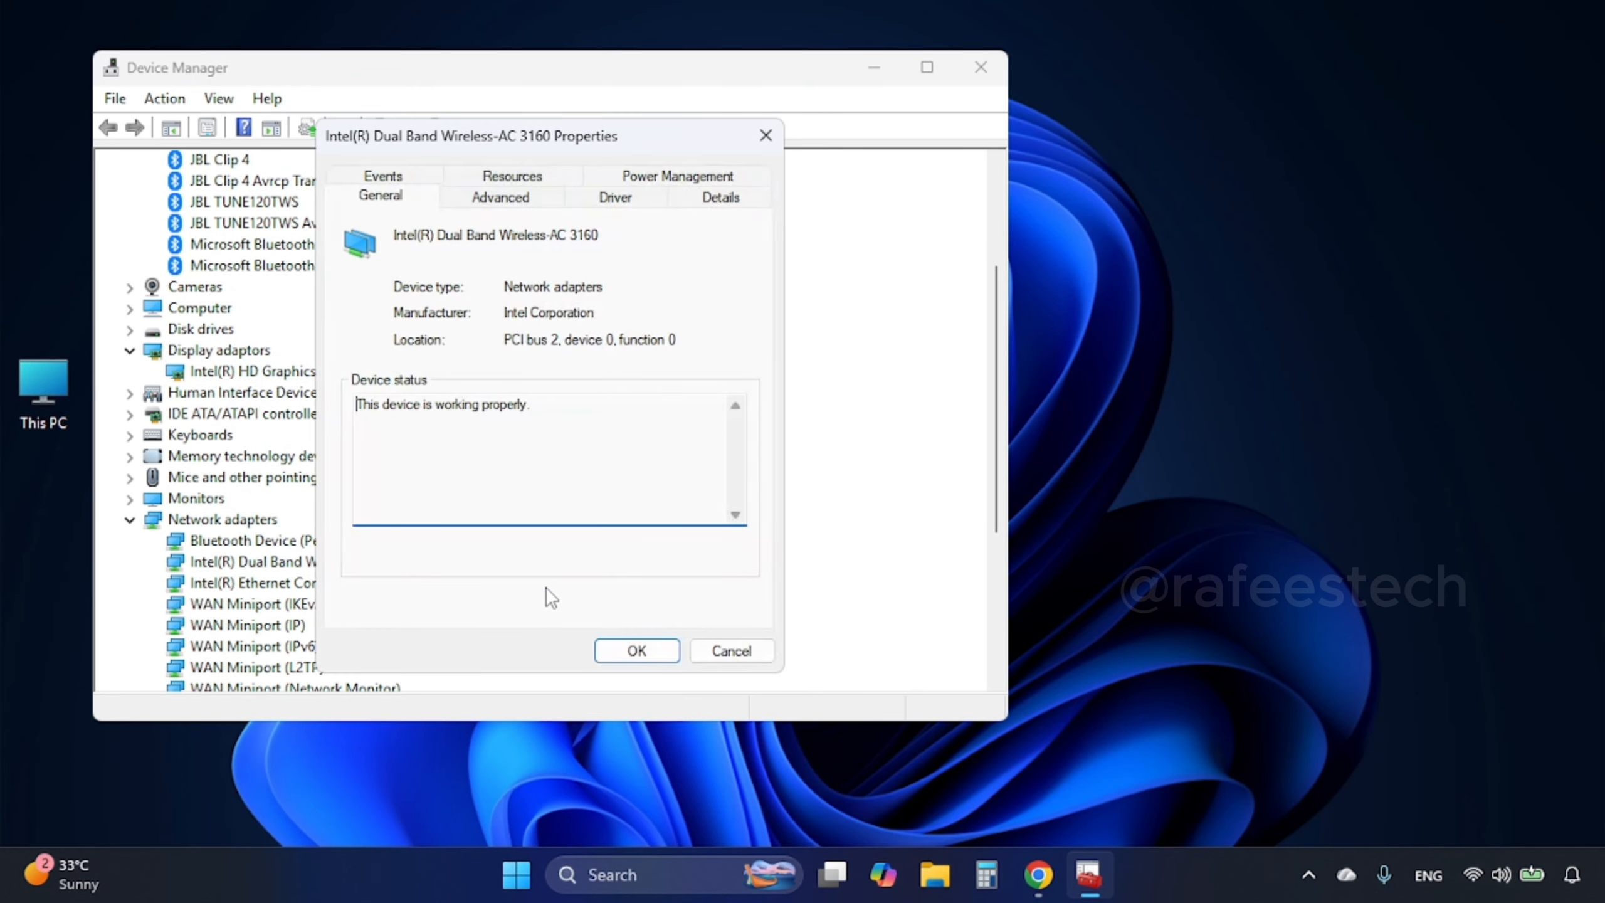
click(616, 198)
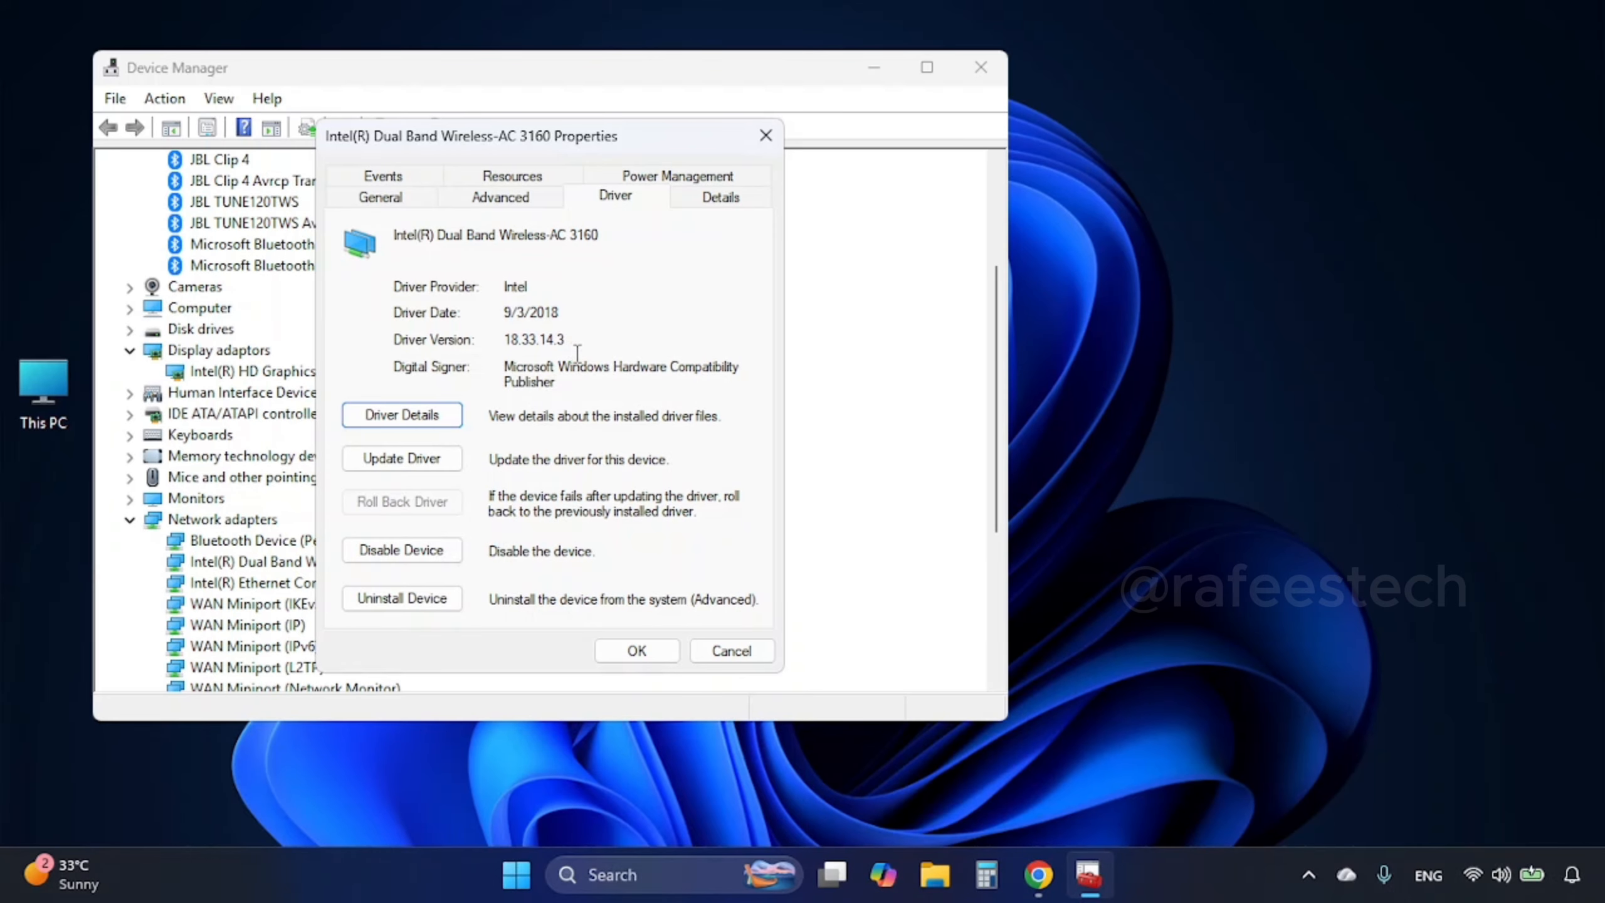
click(730, 651)
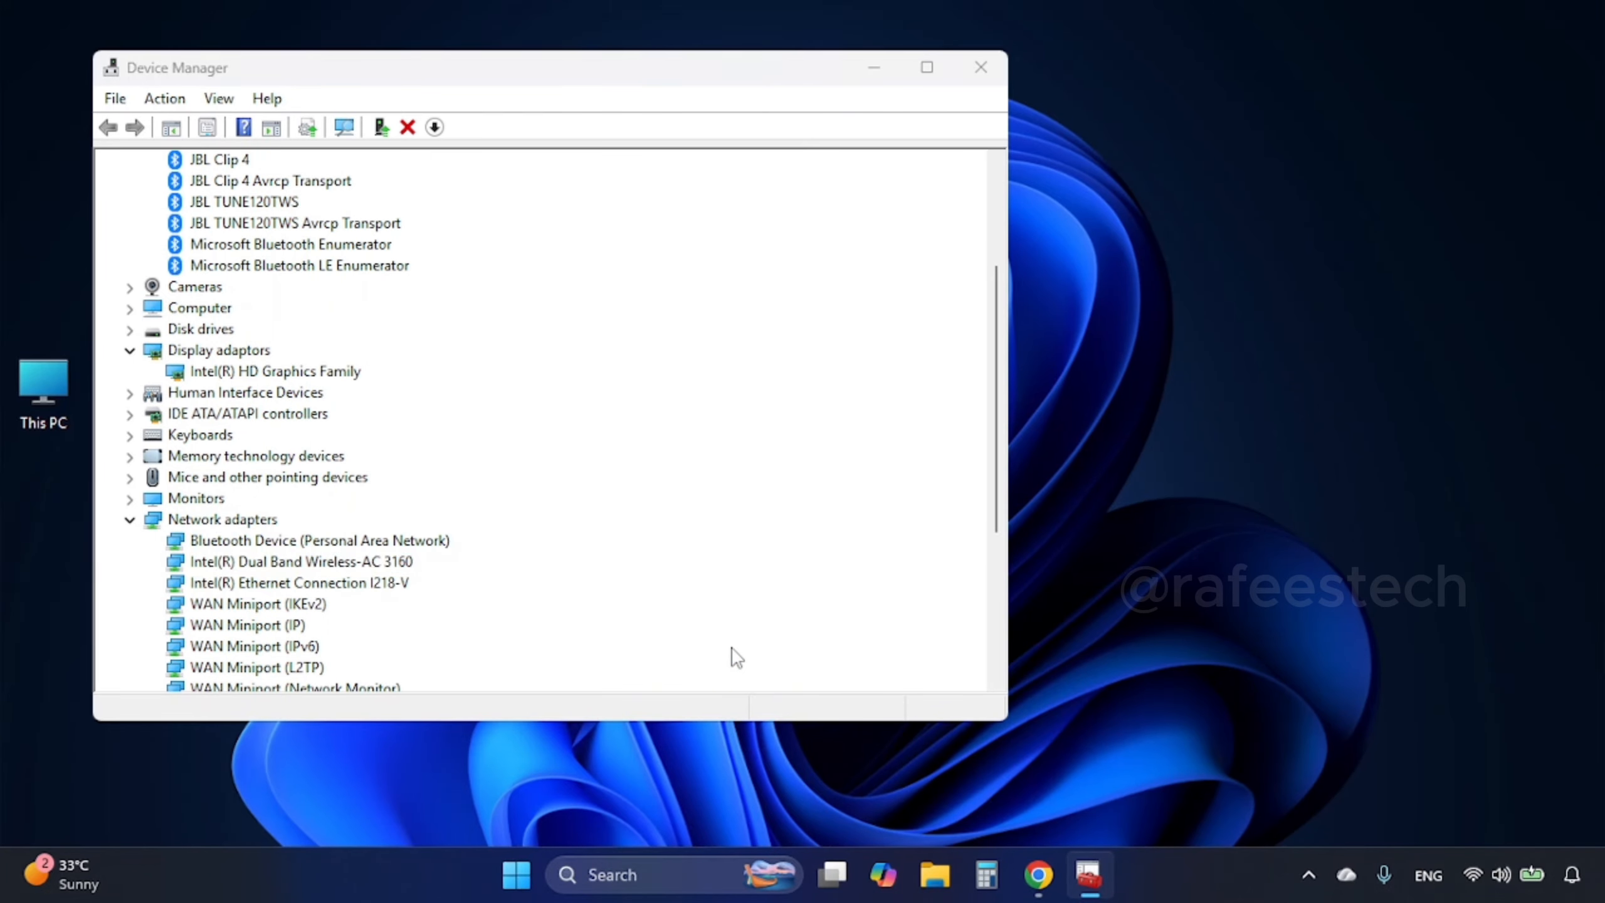
click(981, 67)
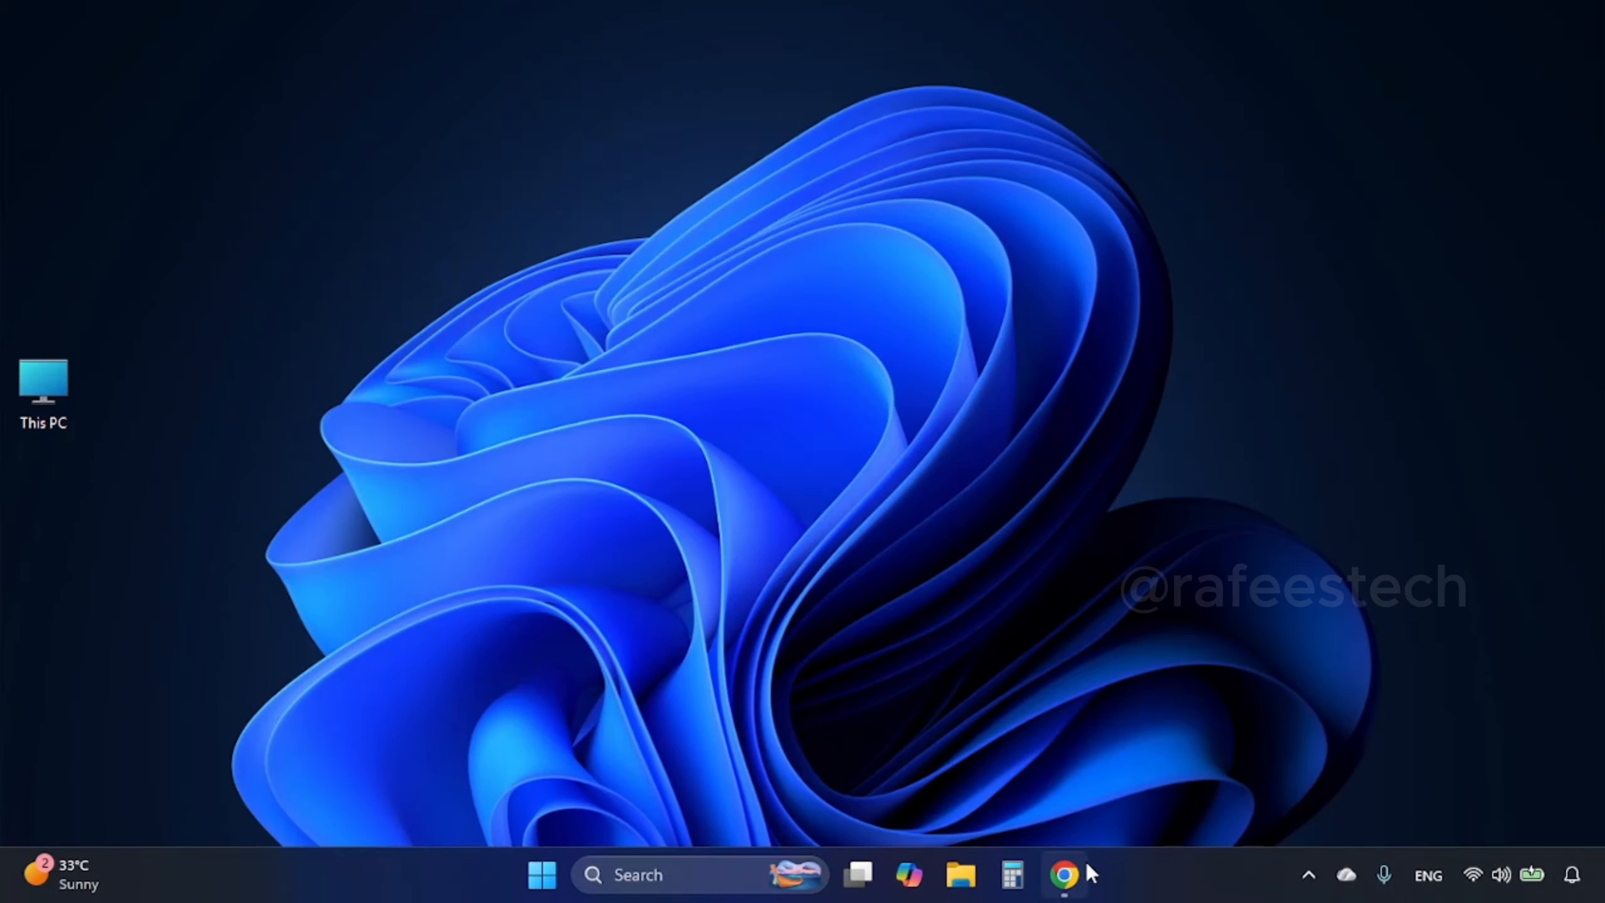
Switch to Chrome, search the web for "snappy driver installer origin" and open the snappy-driver-installer.org site.
click(1064, 874)
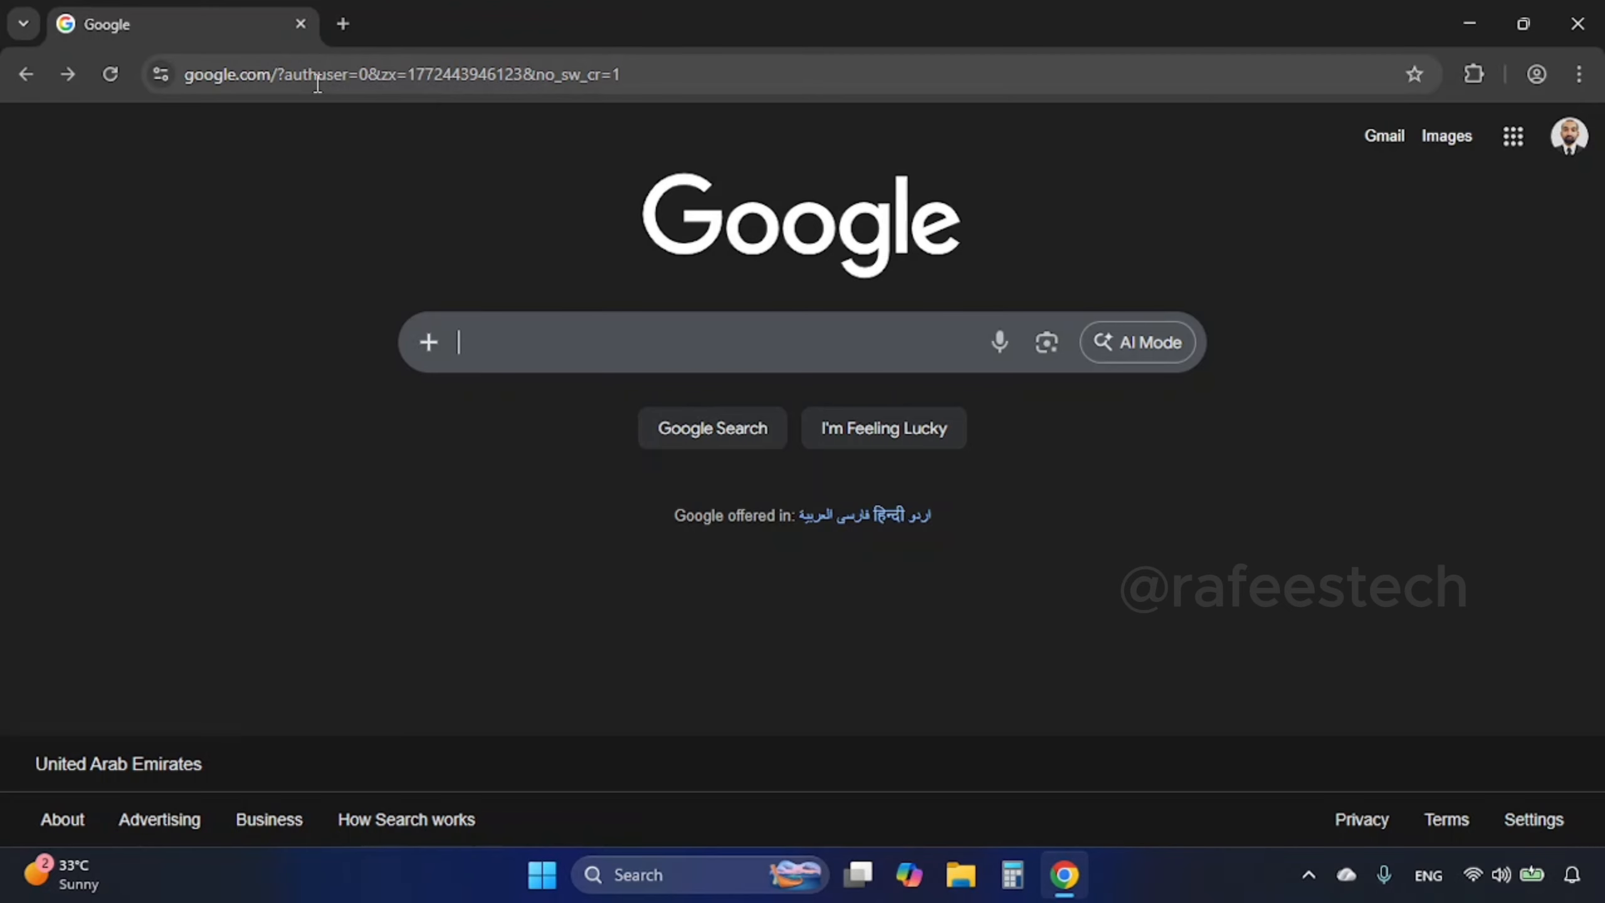
click(364, 76)
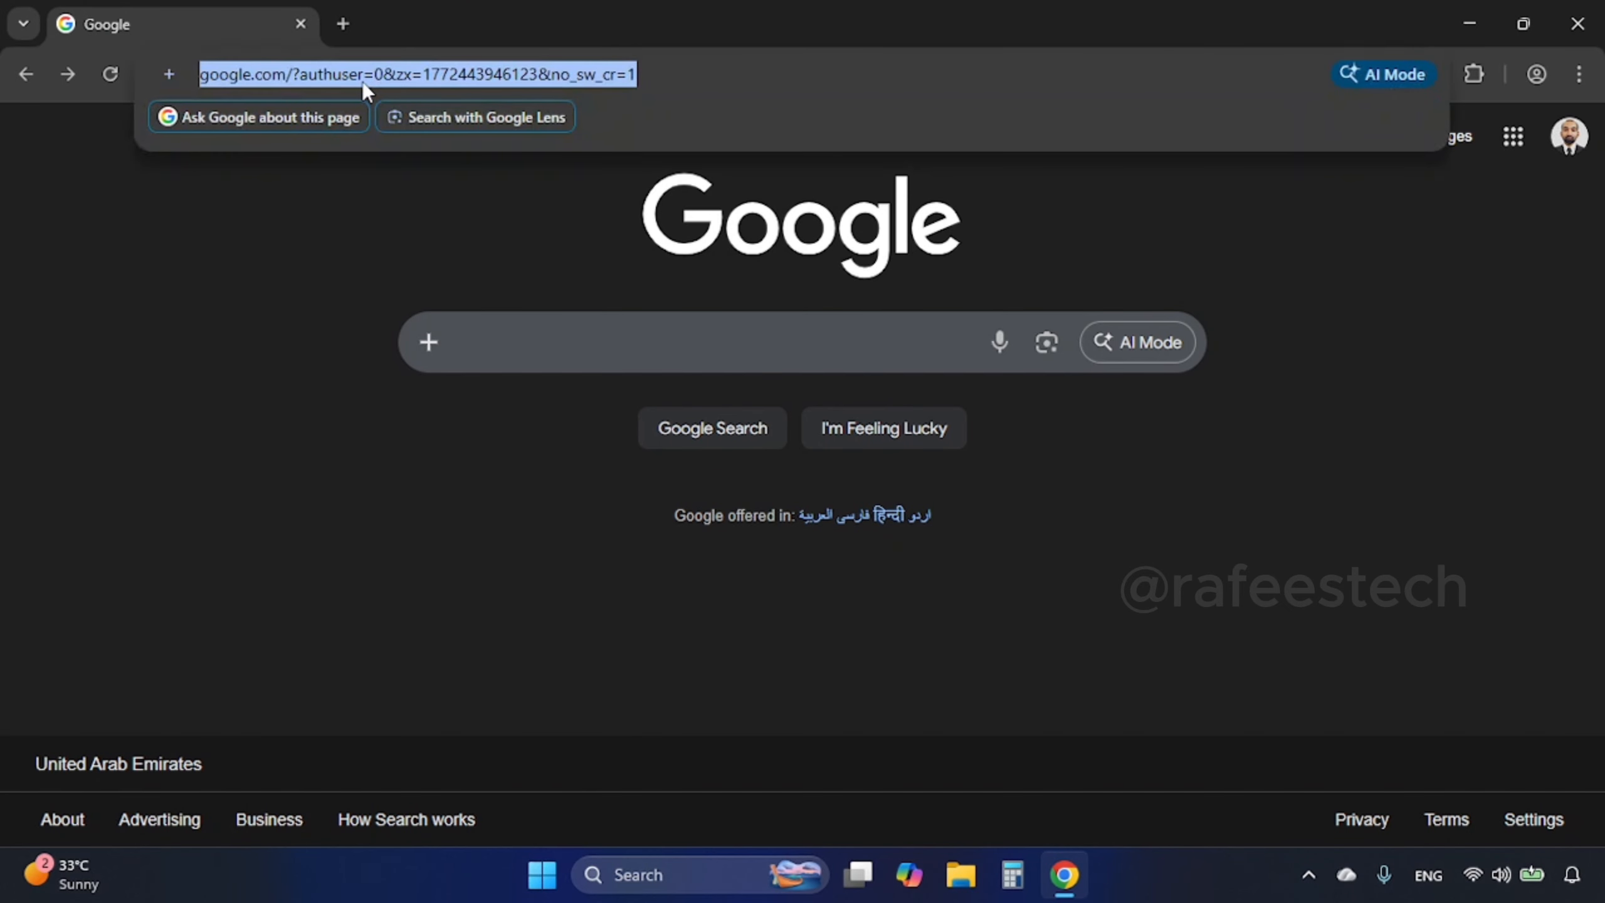
text(snappy driver installer origin)
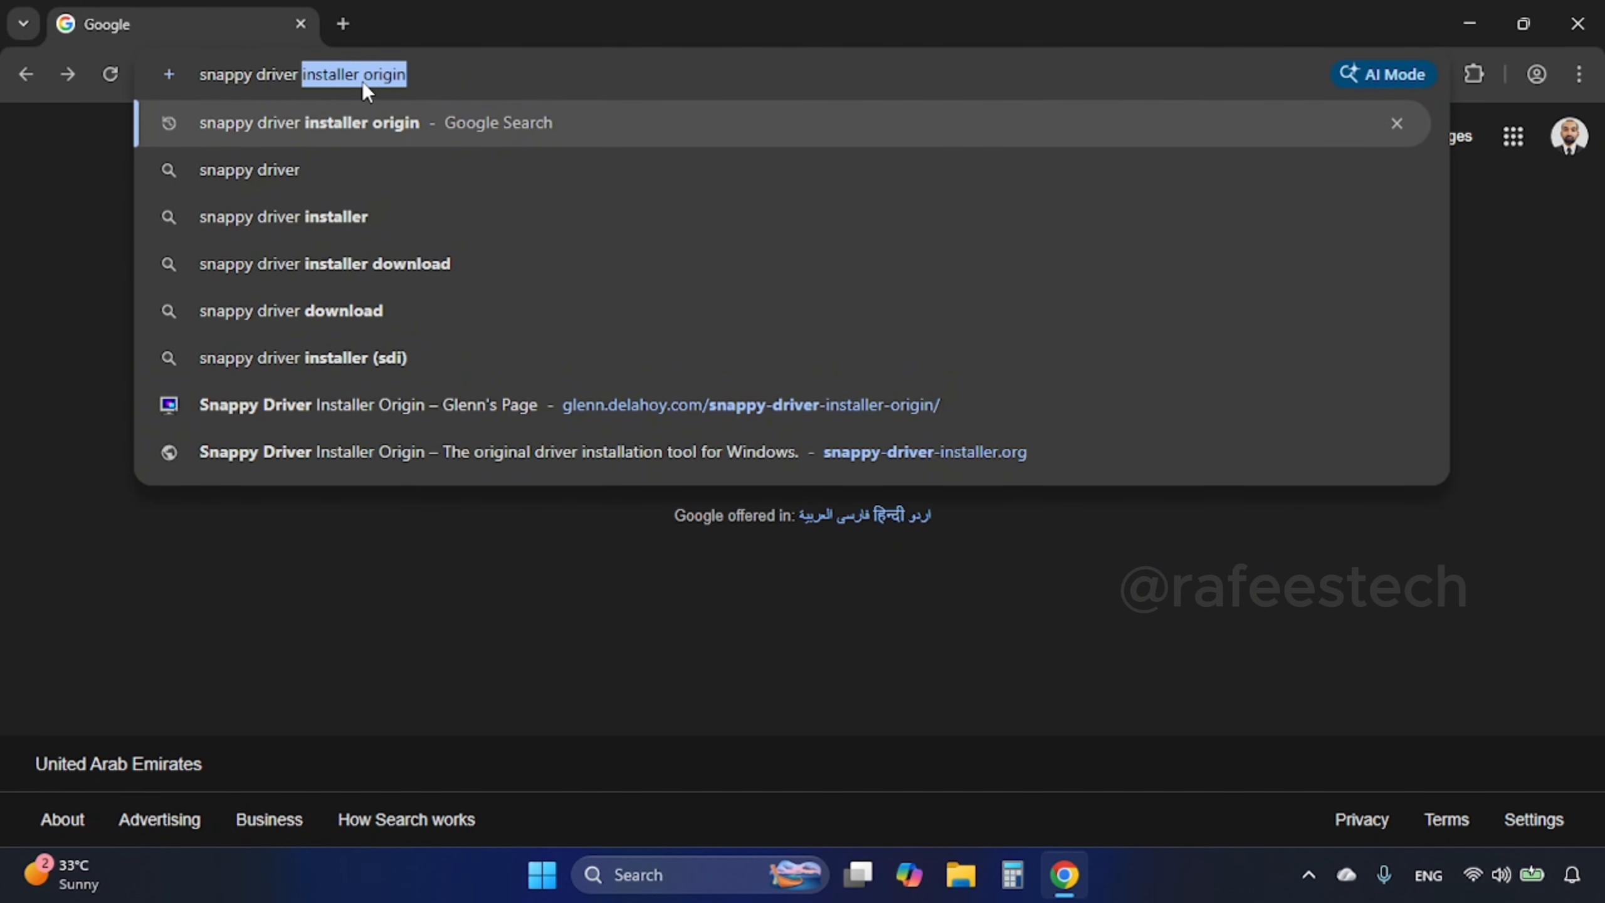
key(Return)
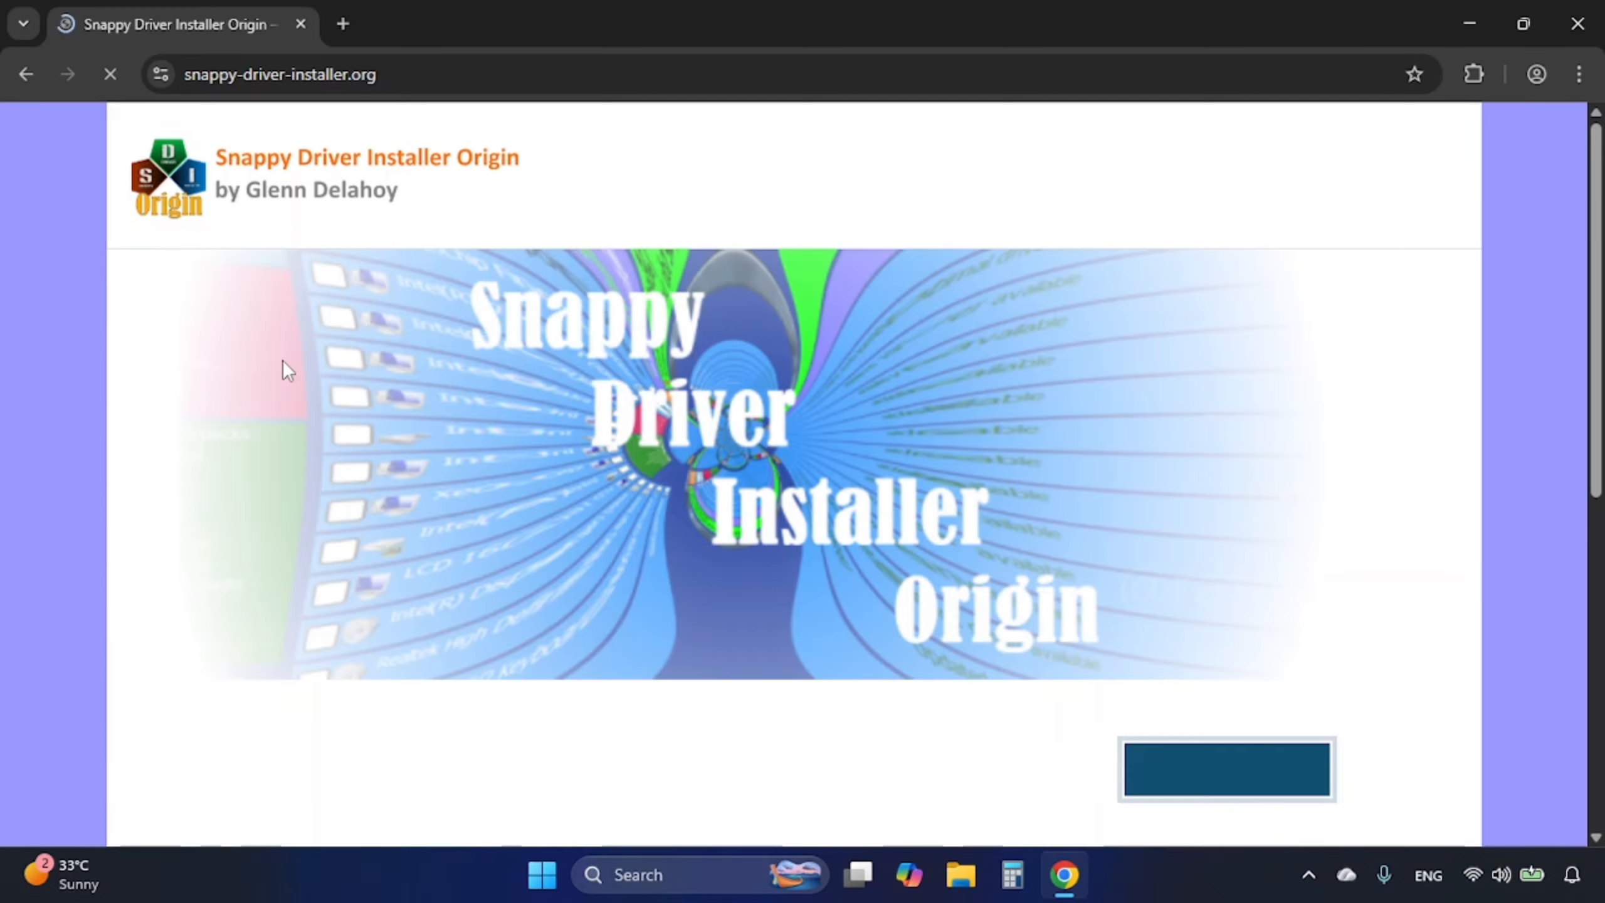
Go to the site's download page and download the Snappy Driver Installer Origin Version 1.17.7 zip file.
scroll(1169, 695, down, 2)
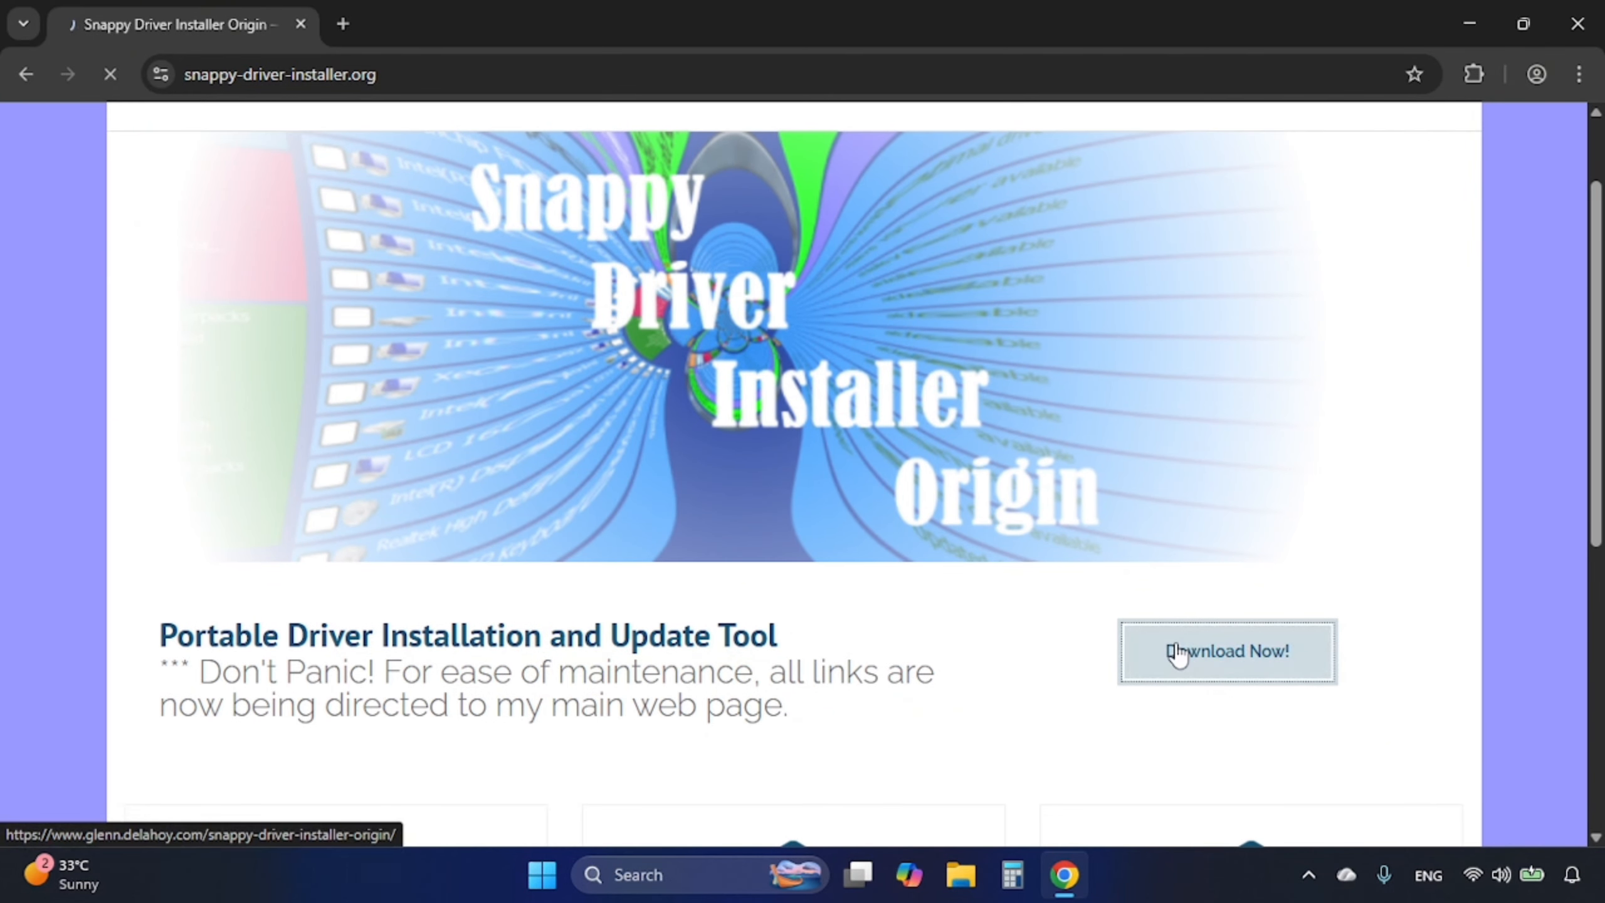
click(1176, 653)
scroll(414, 658, down, 12)
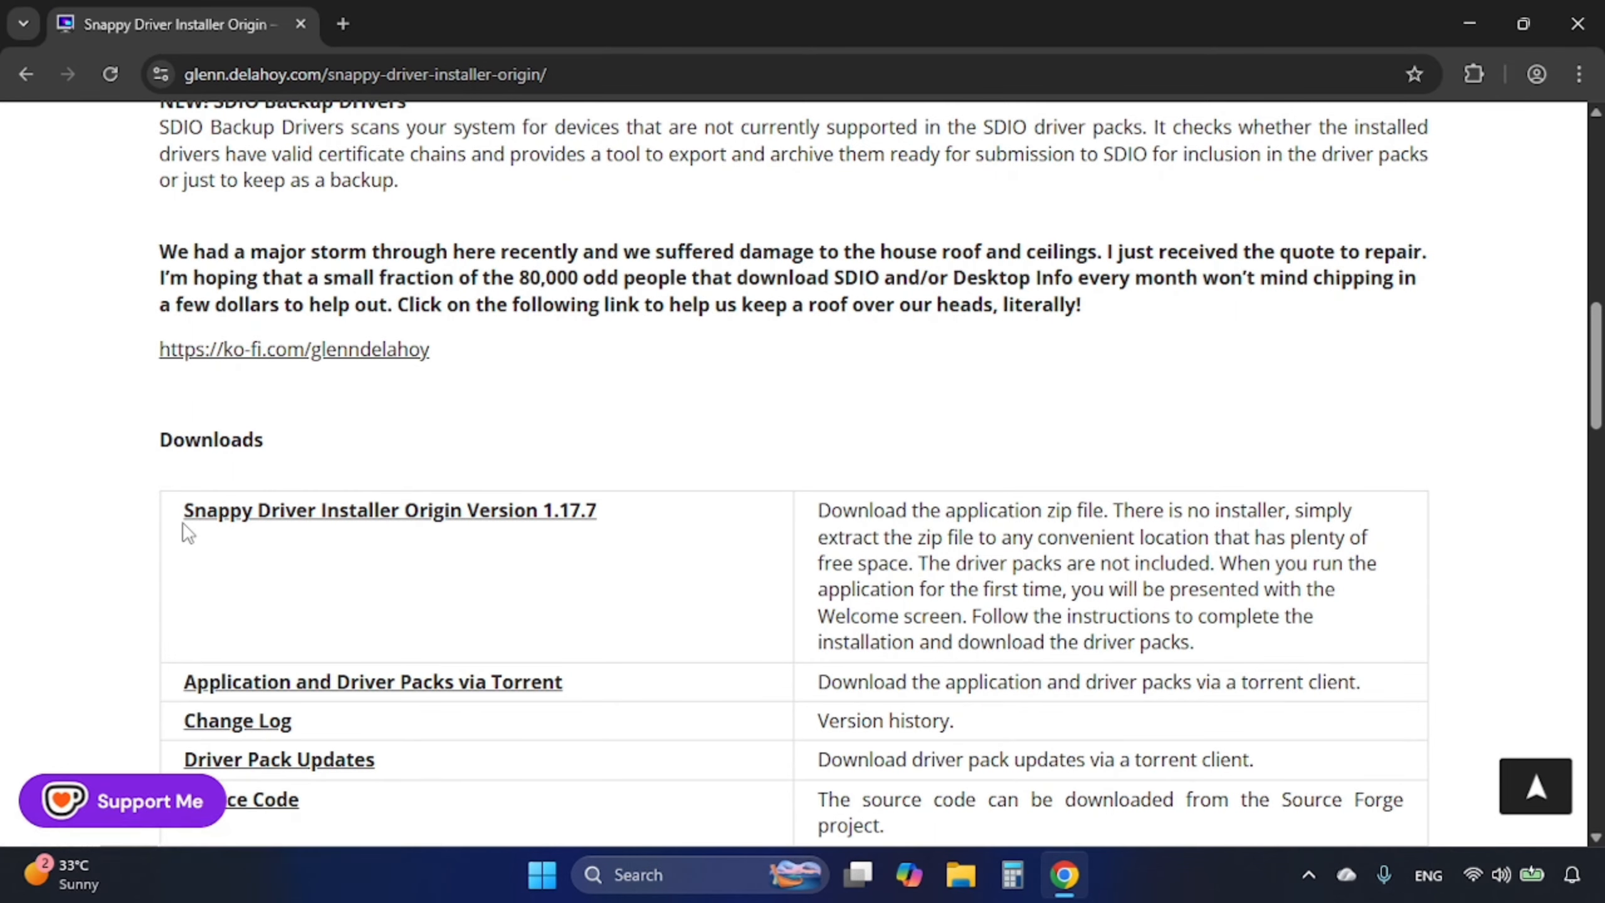
click(414, 520)
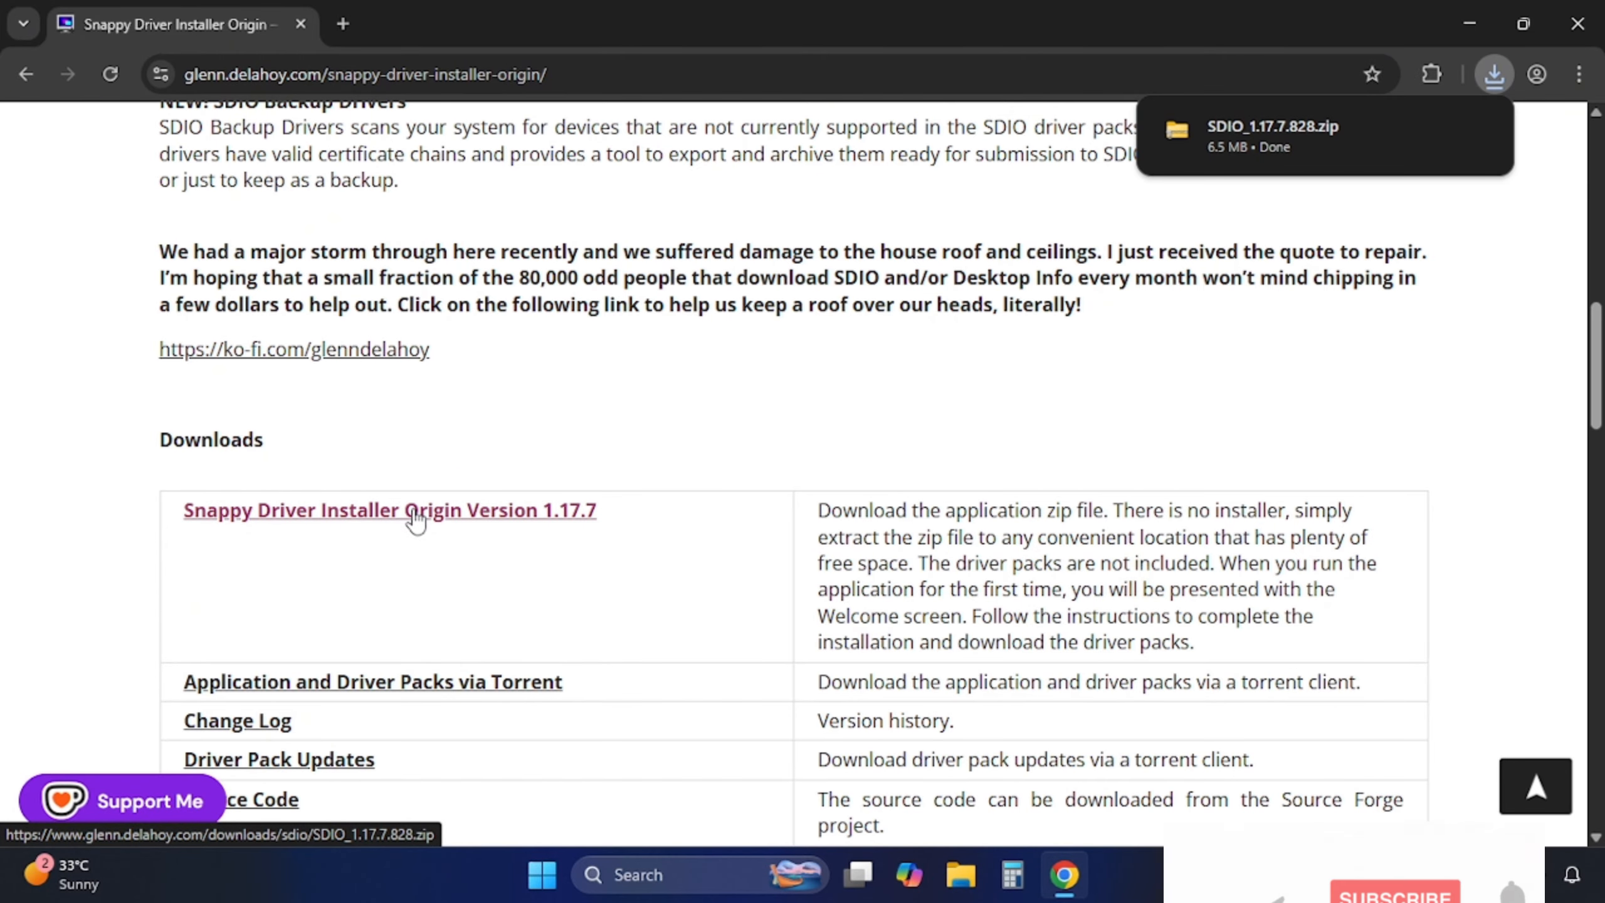
Show the downloaded SDIO_1.17.7.828 zip in its folder and extract all its contents.
mouse_move(1375, 132)
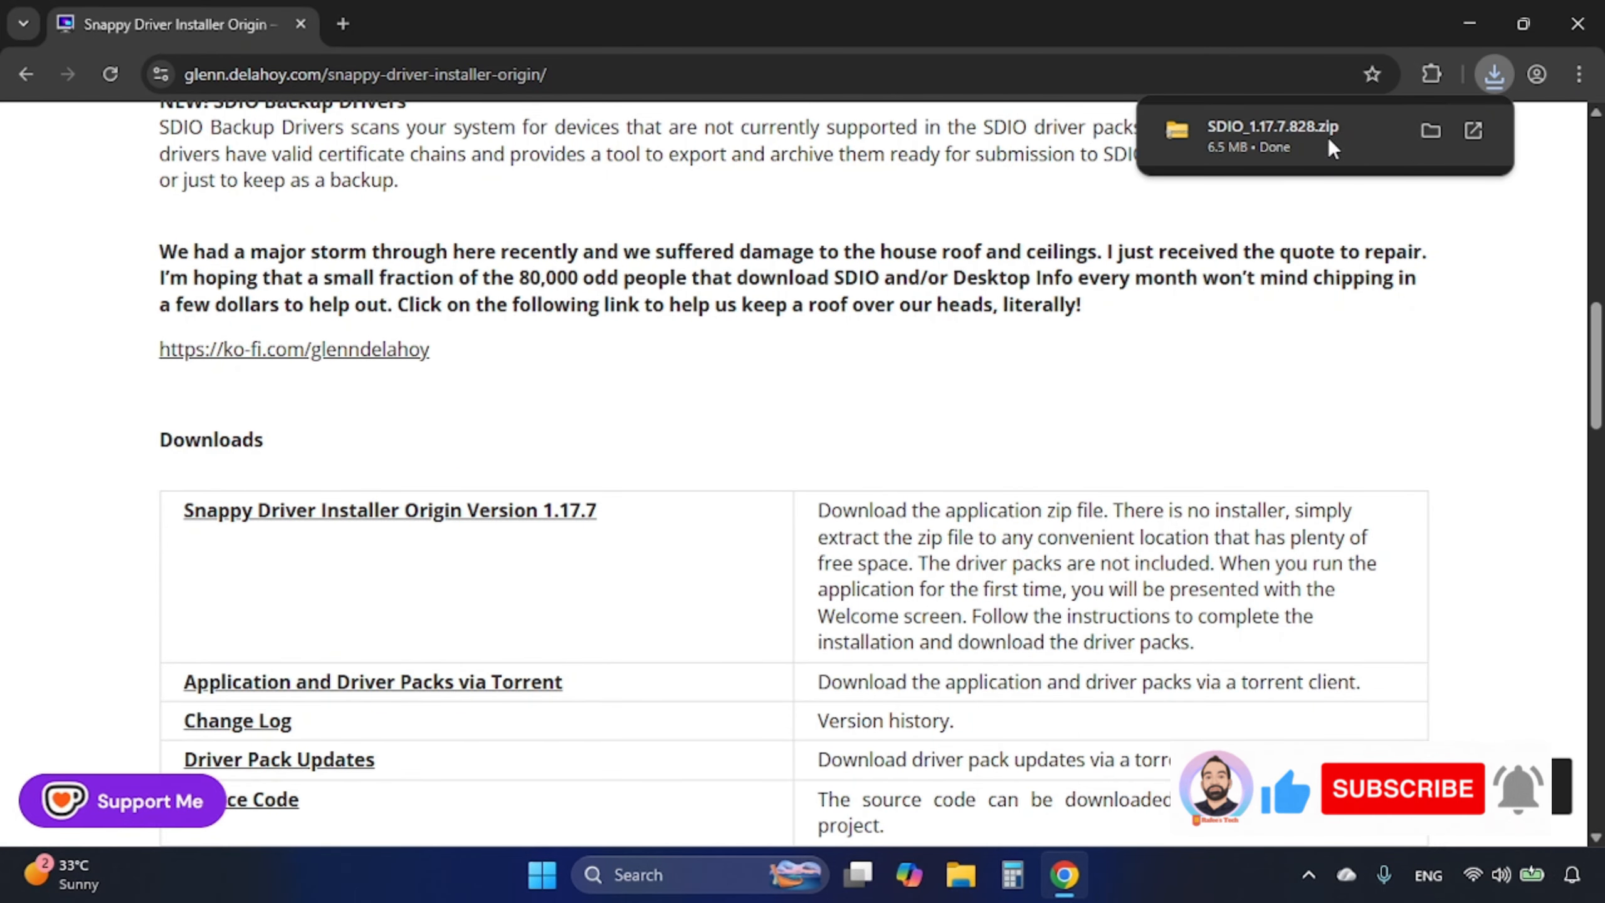
click(1423, 134)
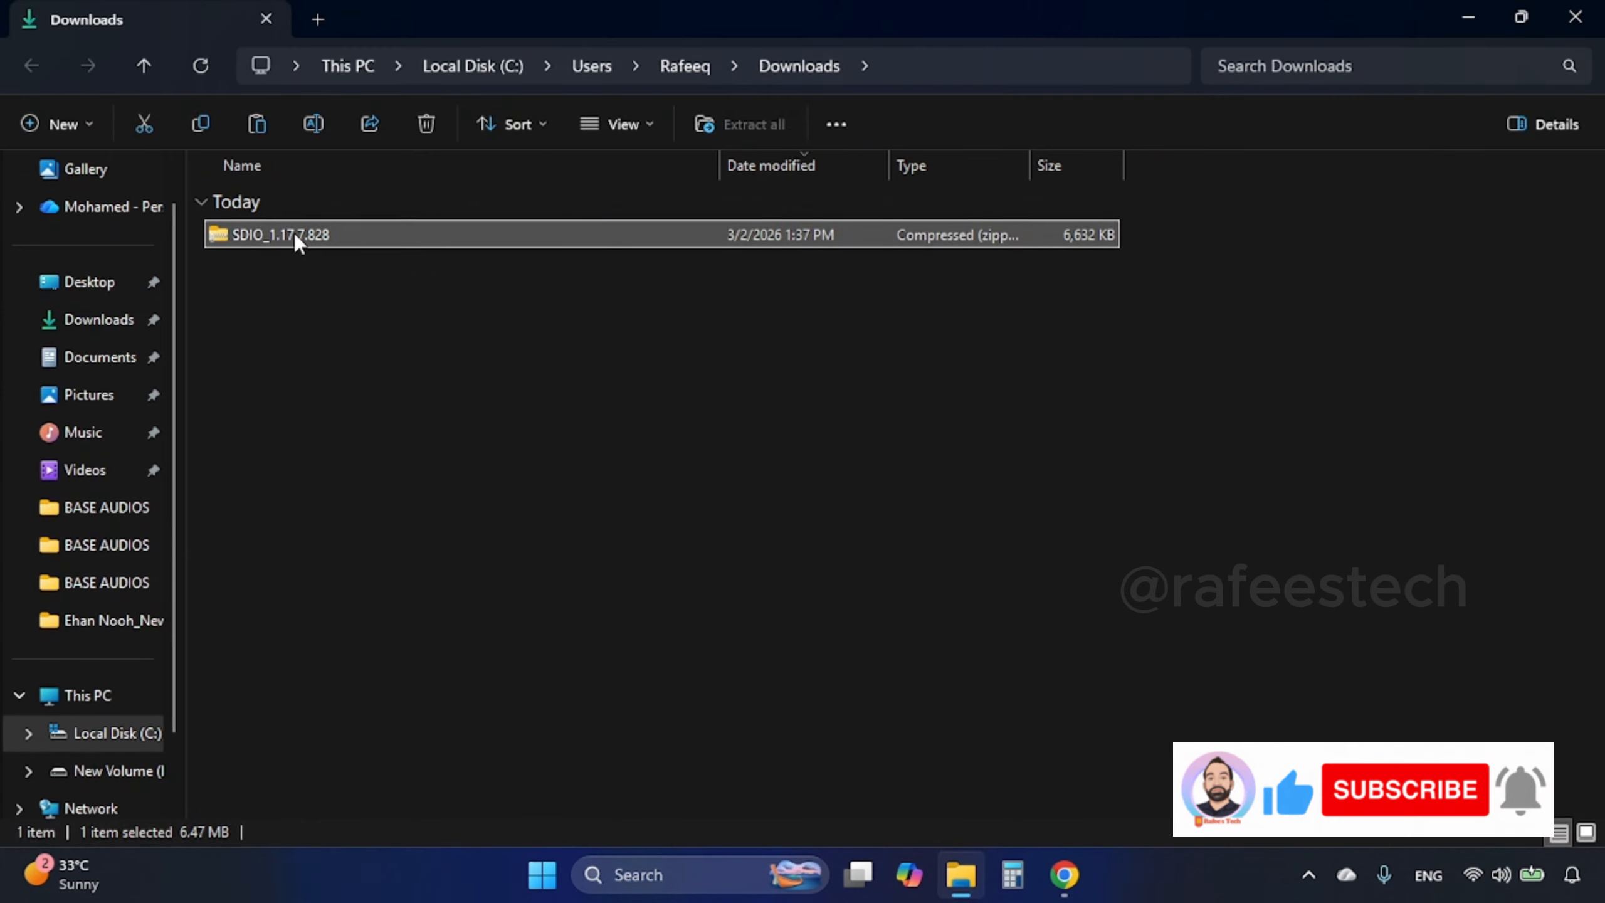
right_click(294, 238)
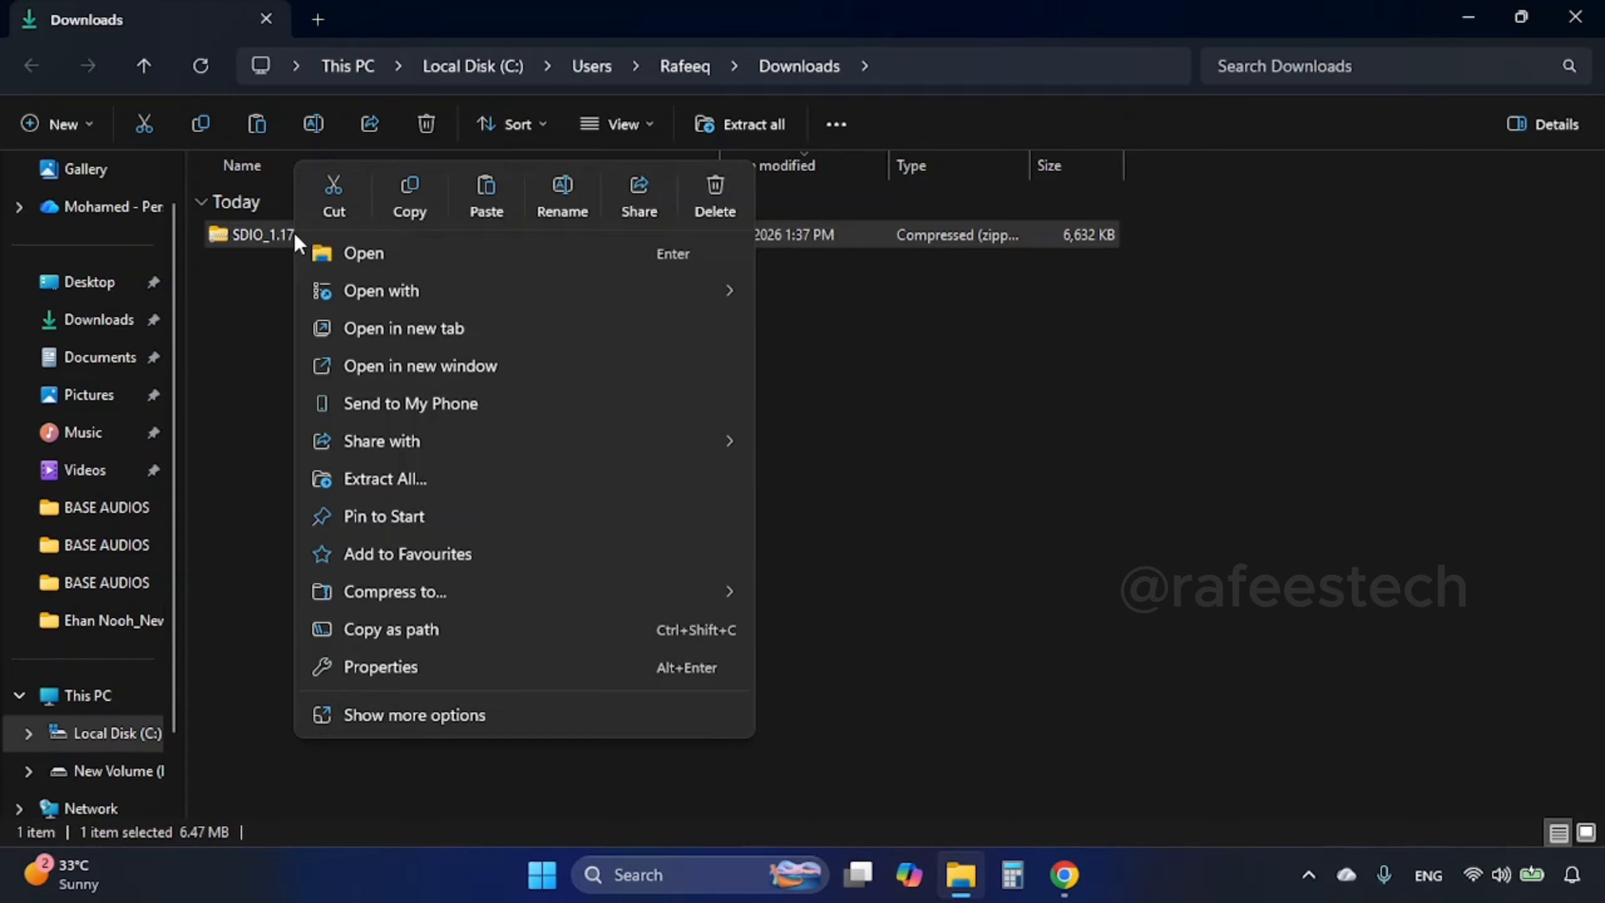
click(358, 479)
click(1019, 669)
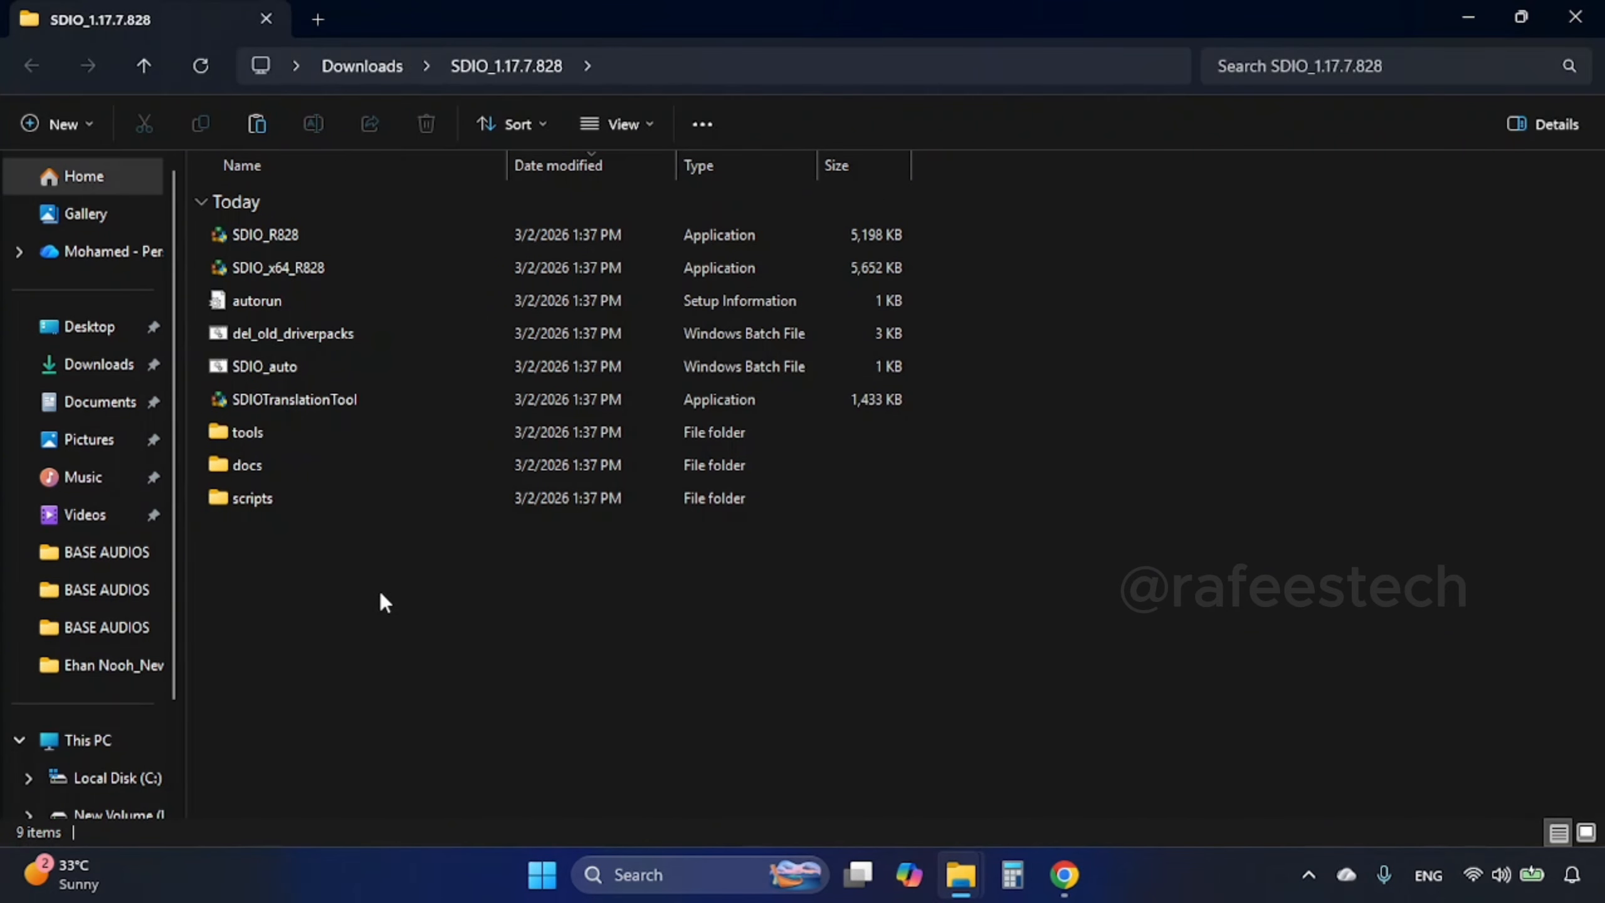
Run the 64-bit application SDIO_x64_R828 from the extracted folder as administrator.
click(358, 403)
click(336, 271)
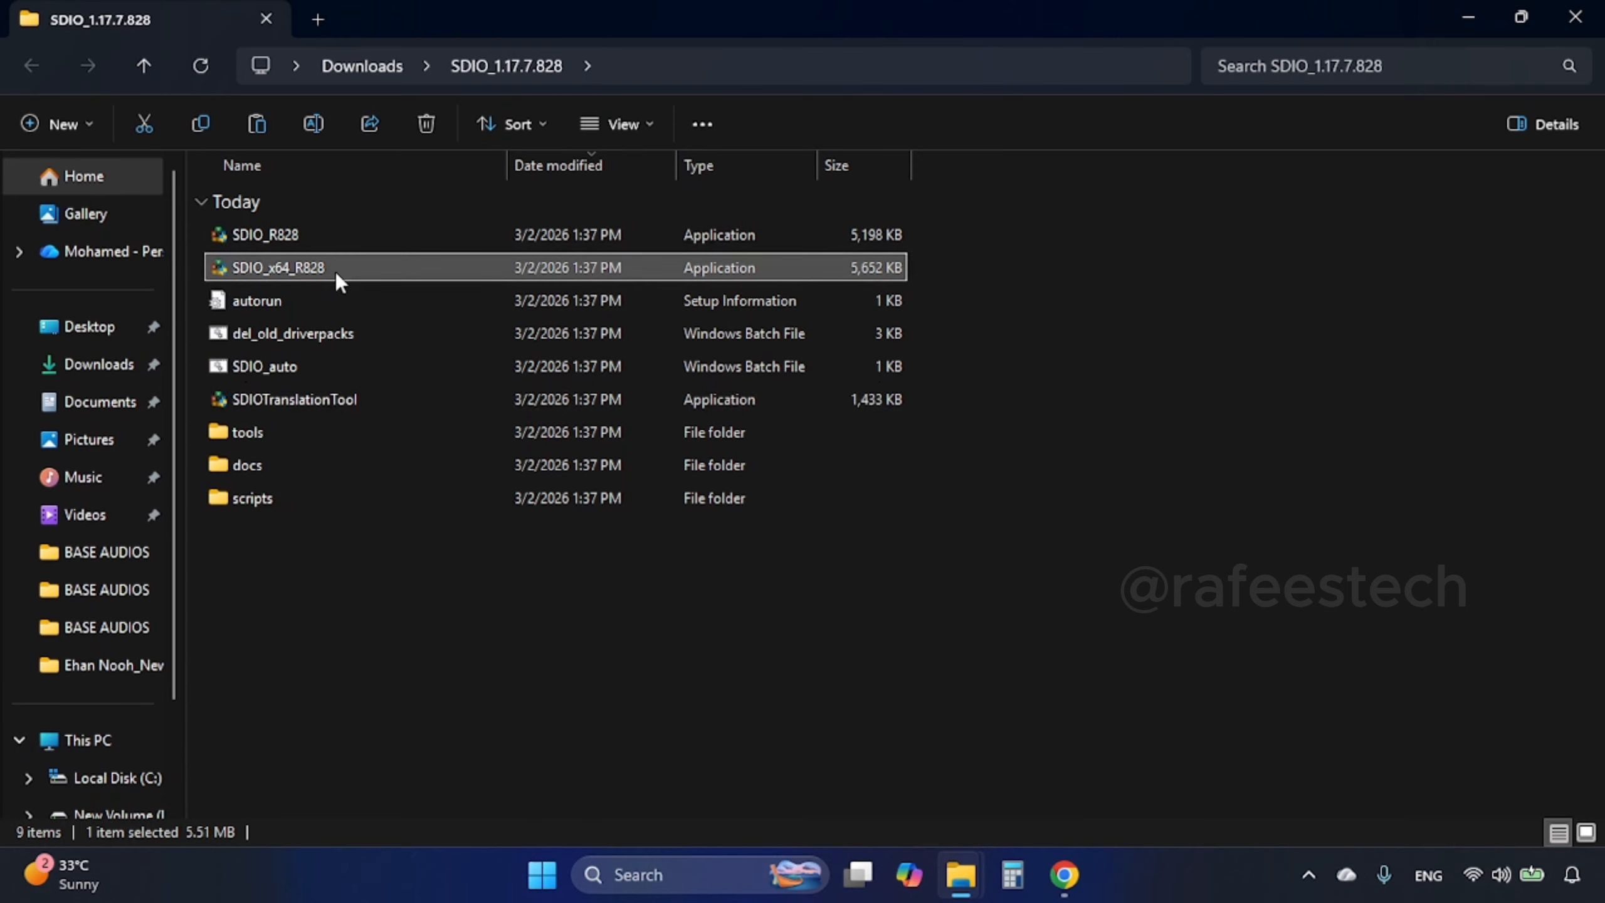
click(339, 237)
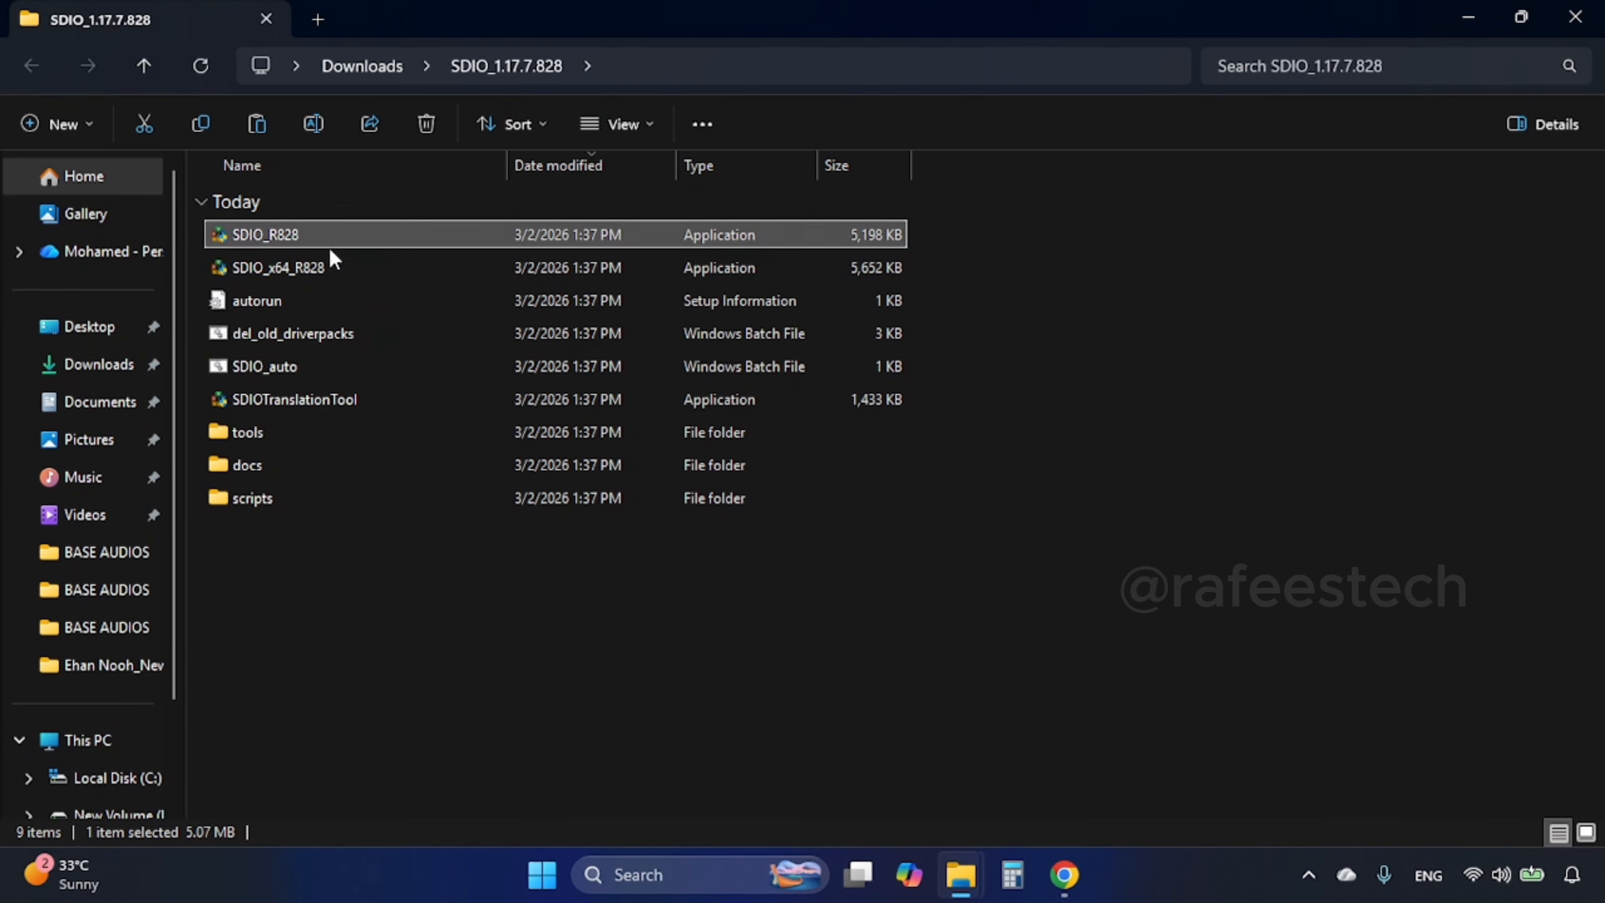
click(317, 270)
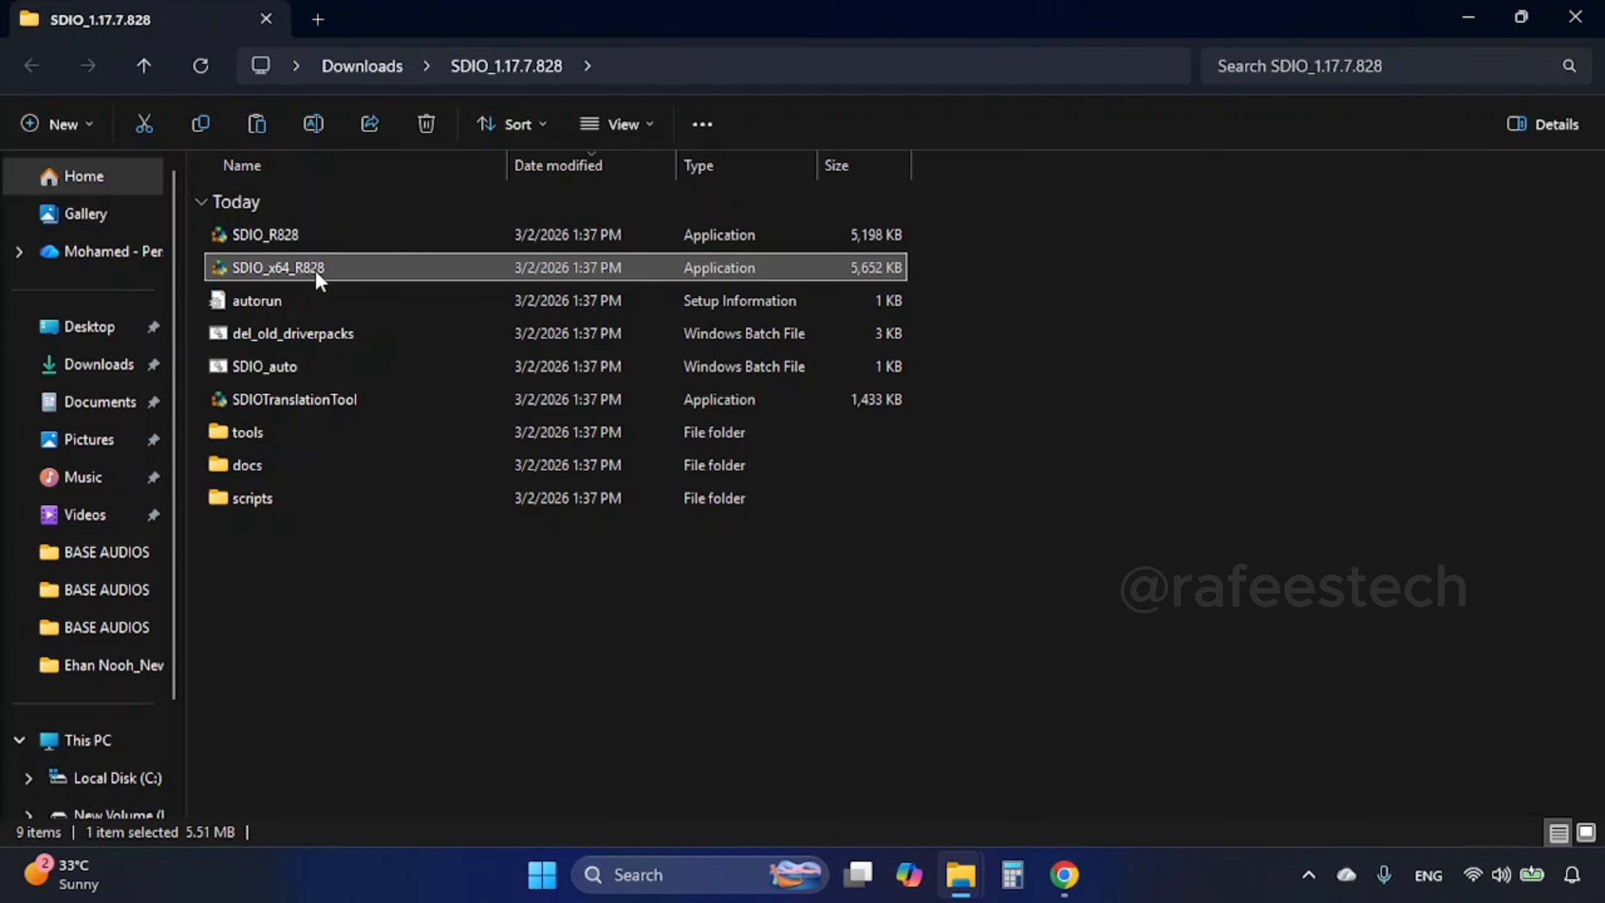
right_click(316, 272)
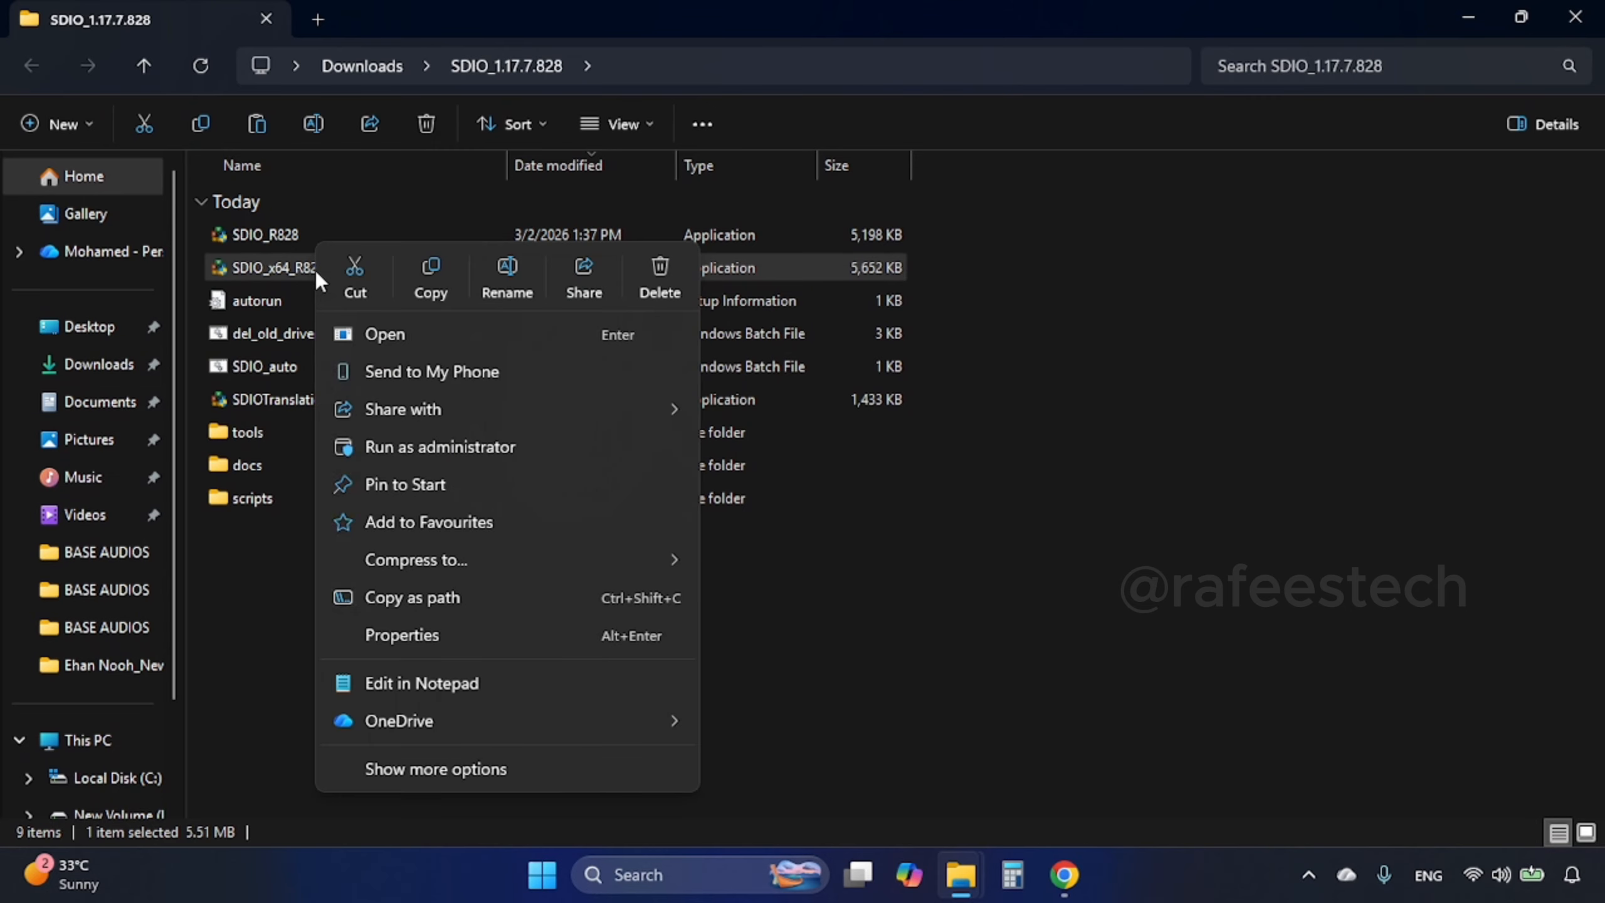
click(370, 446)
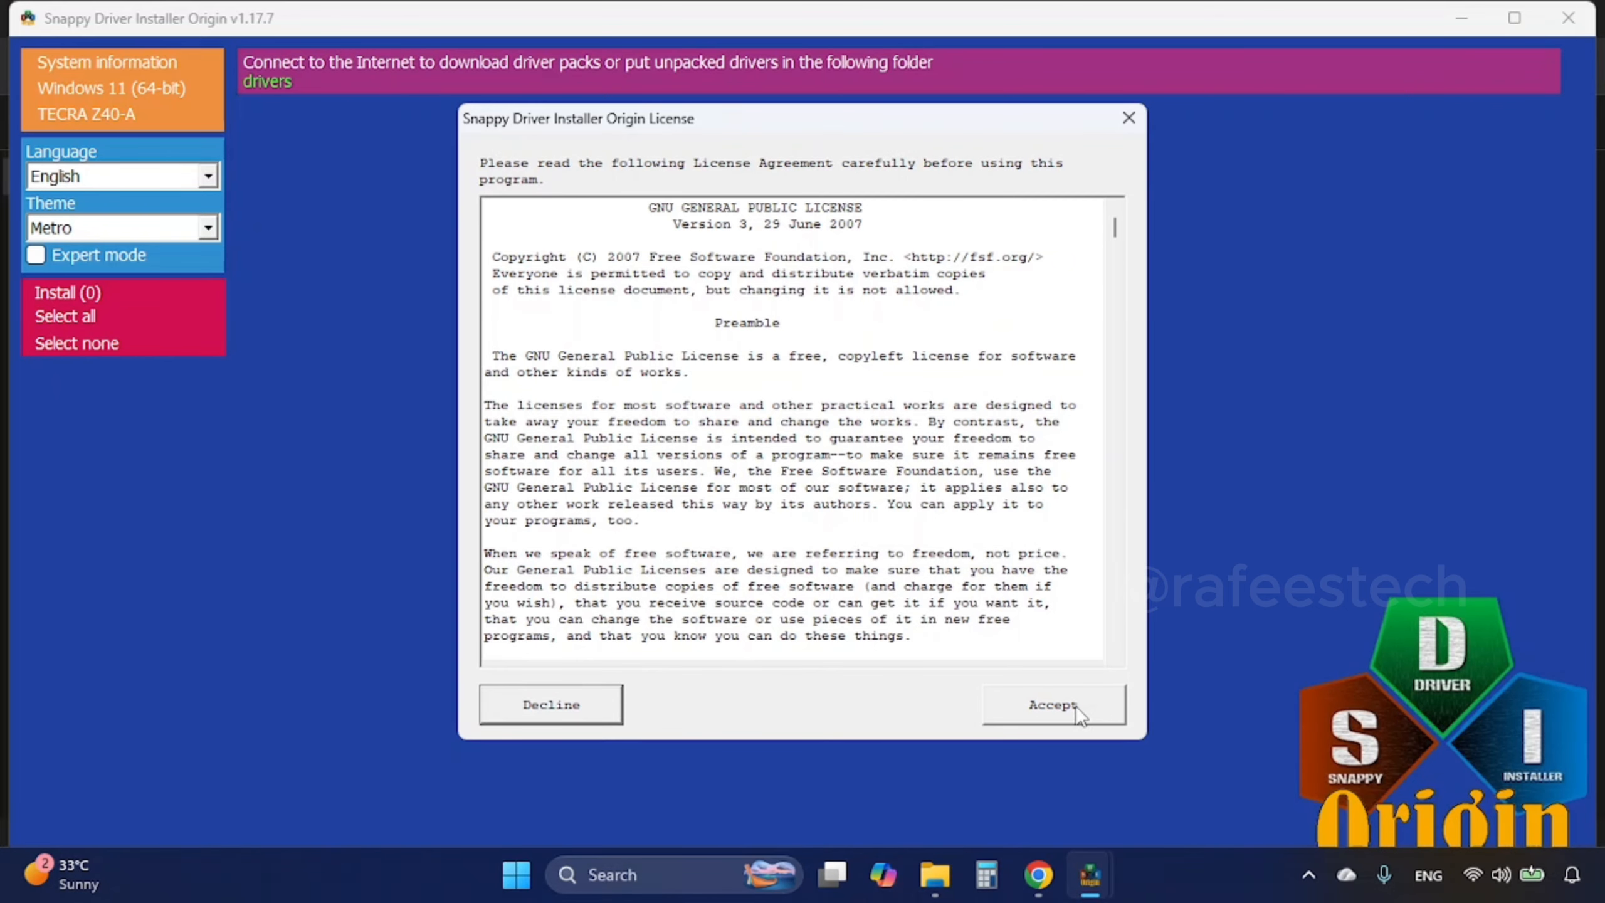
Accept the Snappy Driver Installer Origin license agreement and allow the app network access through Windows Firewall.
click(1074, 706)
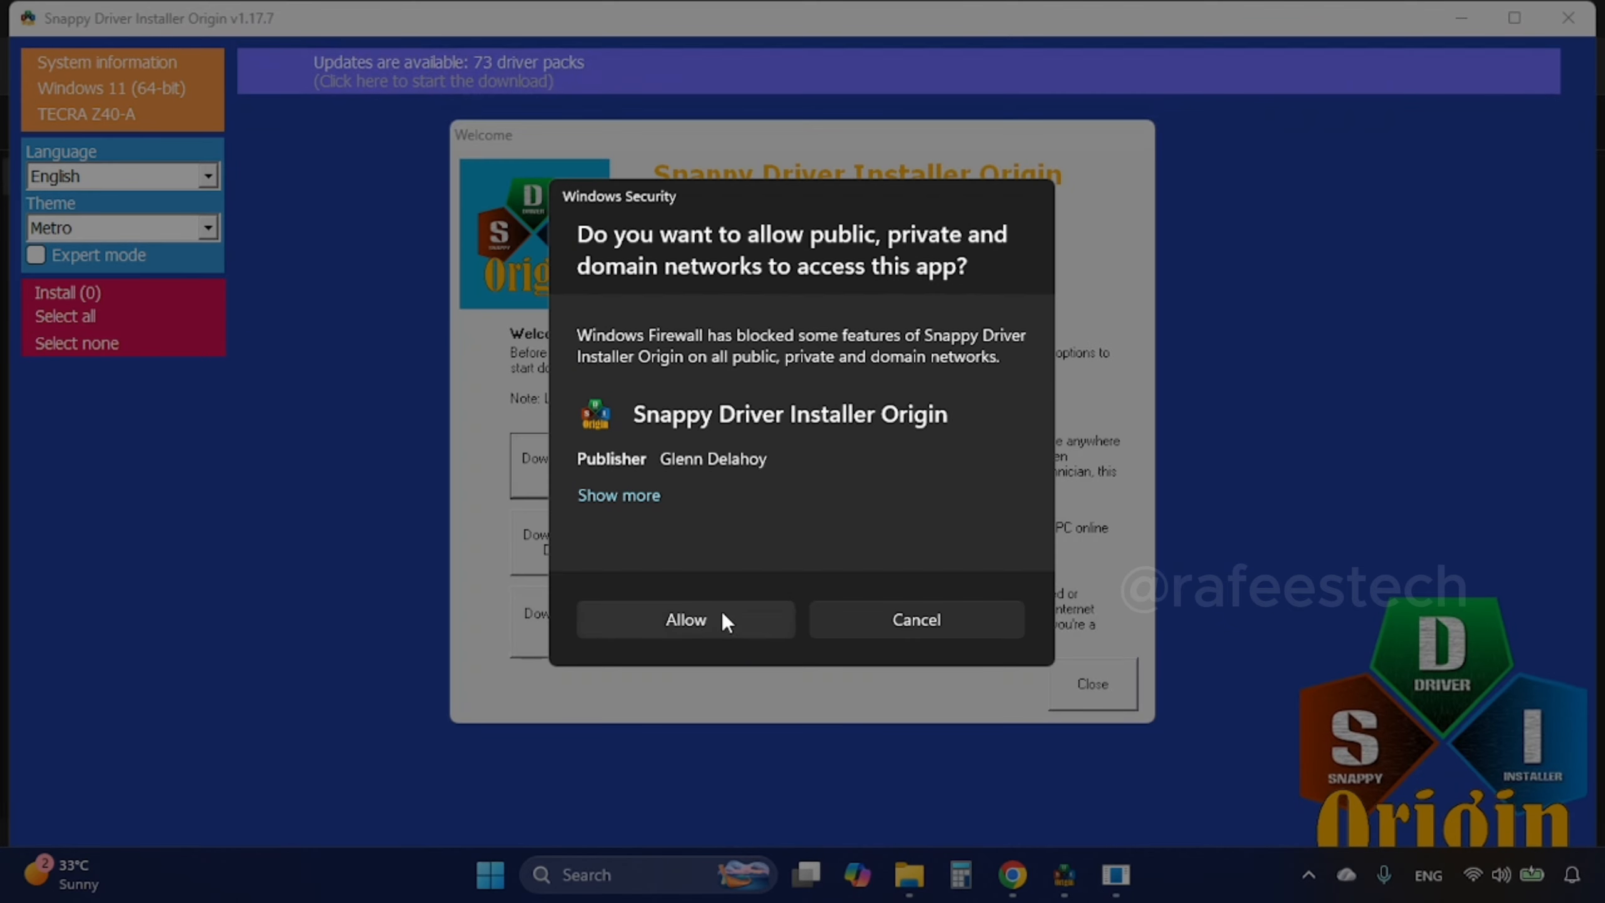
click(722, 616)
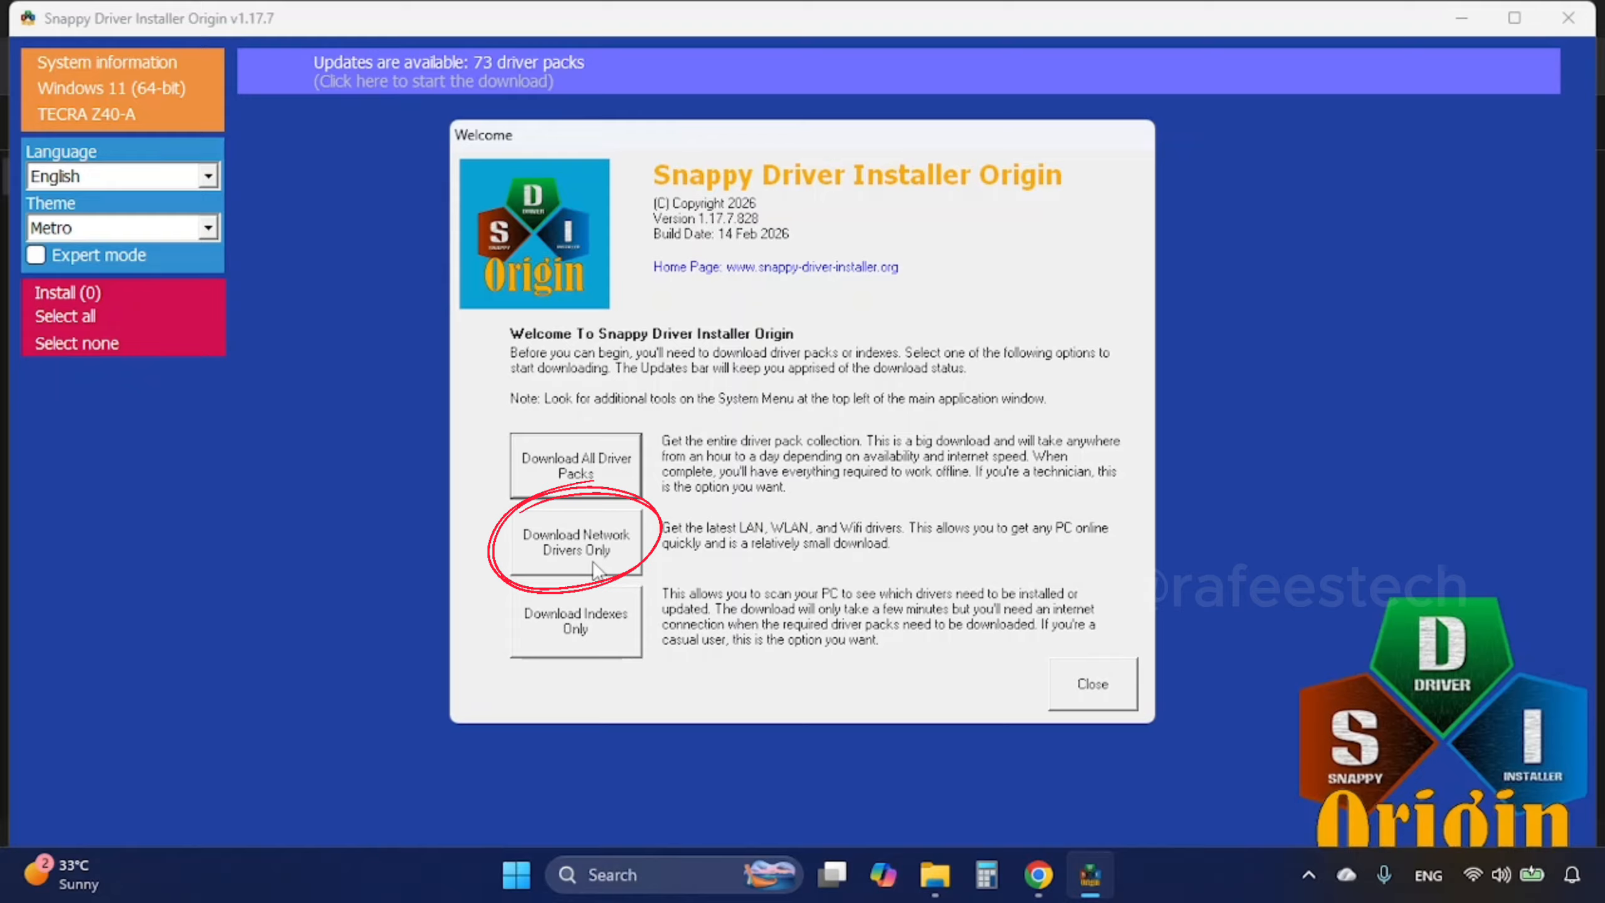
Download the driver indexes only and look through the list of available driver updates.
click(595, 642)
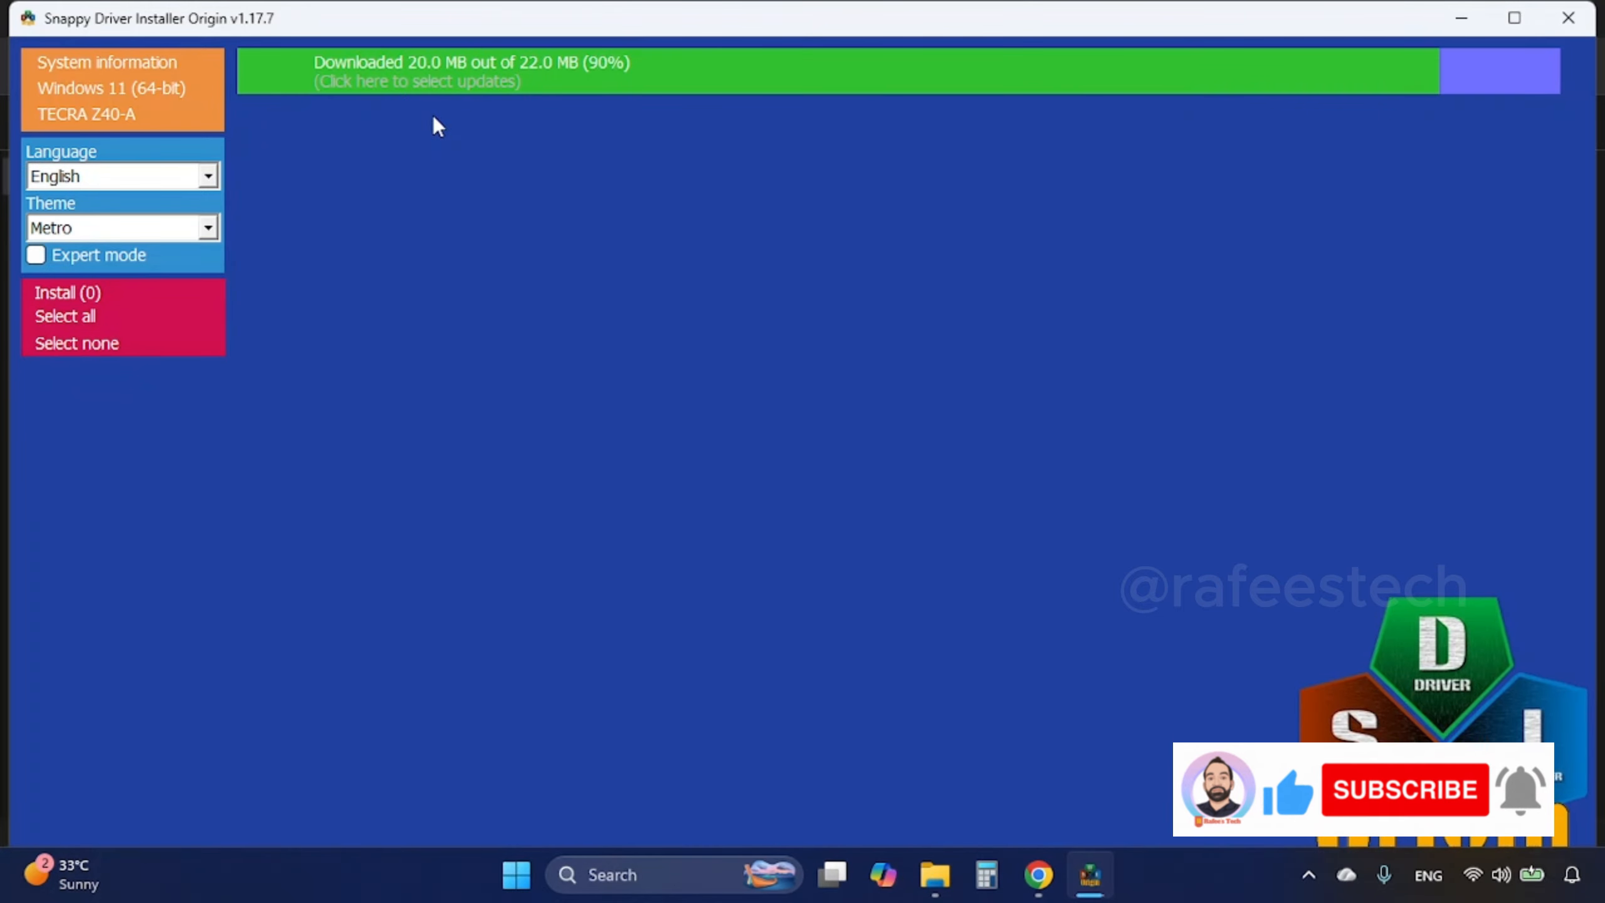
mouse_move(524, 80)
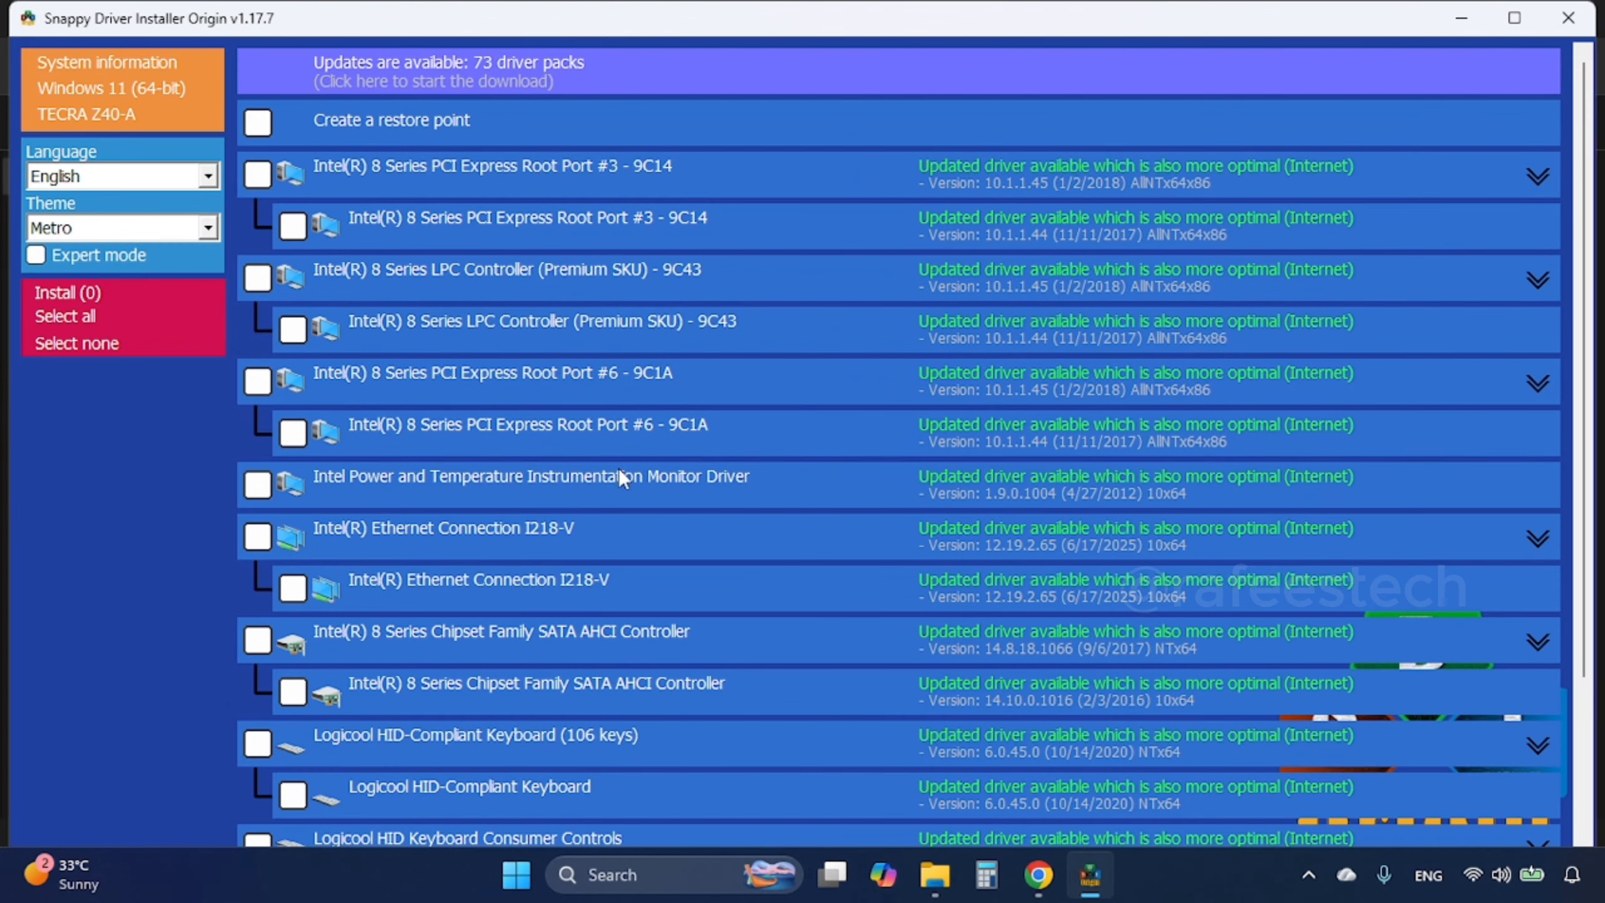
scroll(620, 479, down, 3)
scroll(620, 479, down, 2)
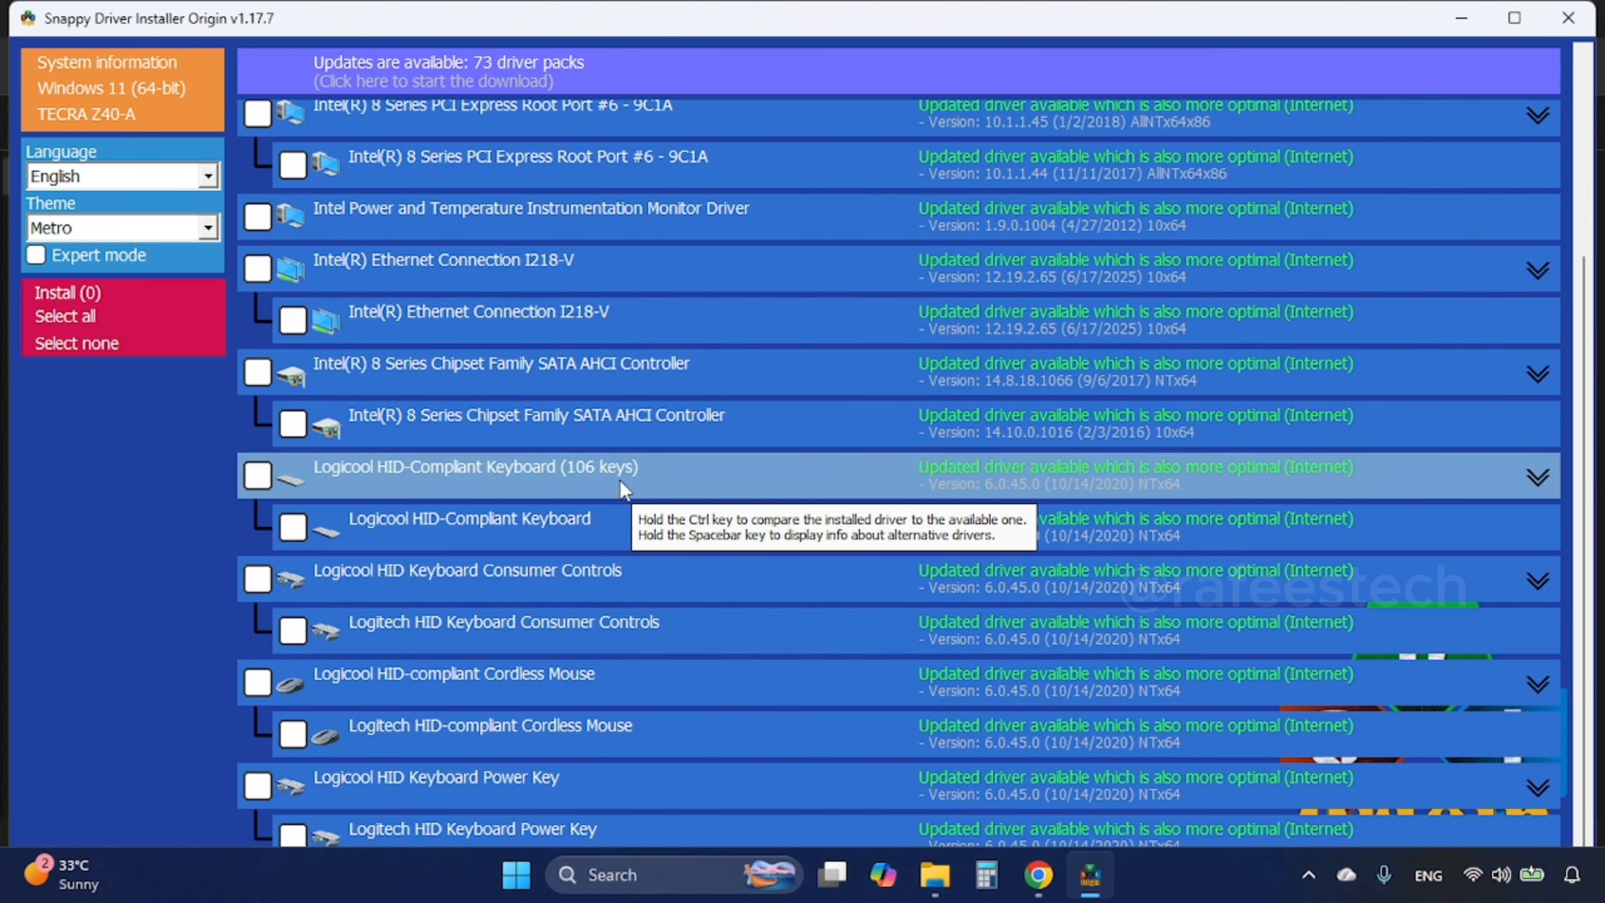
scroll(619, 478, up, 5)
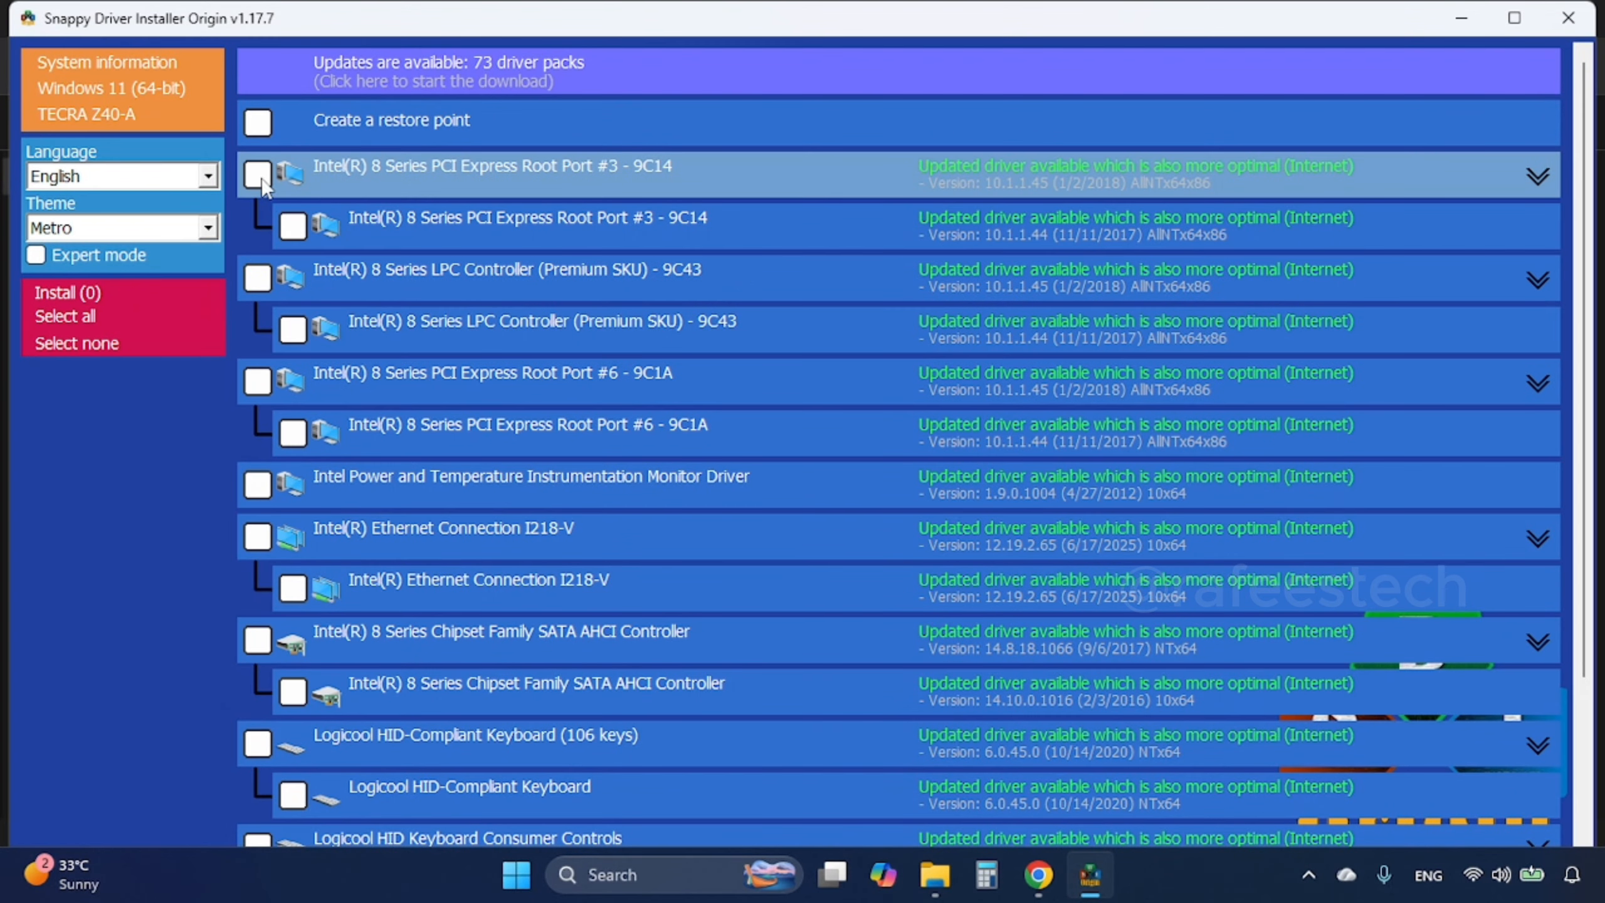
click(258, 176)
click(258, 280)
click(257, 382)
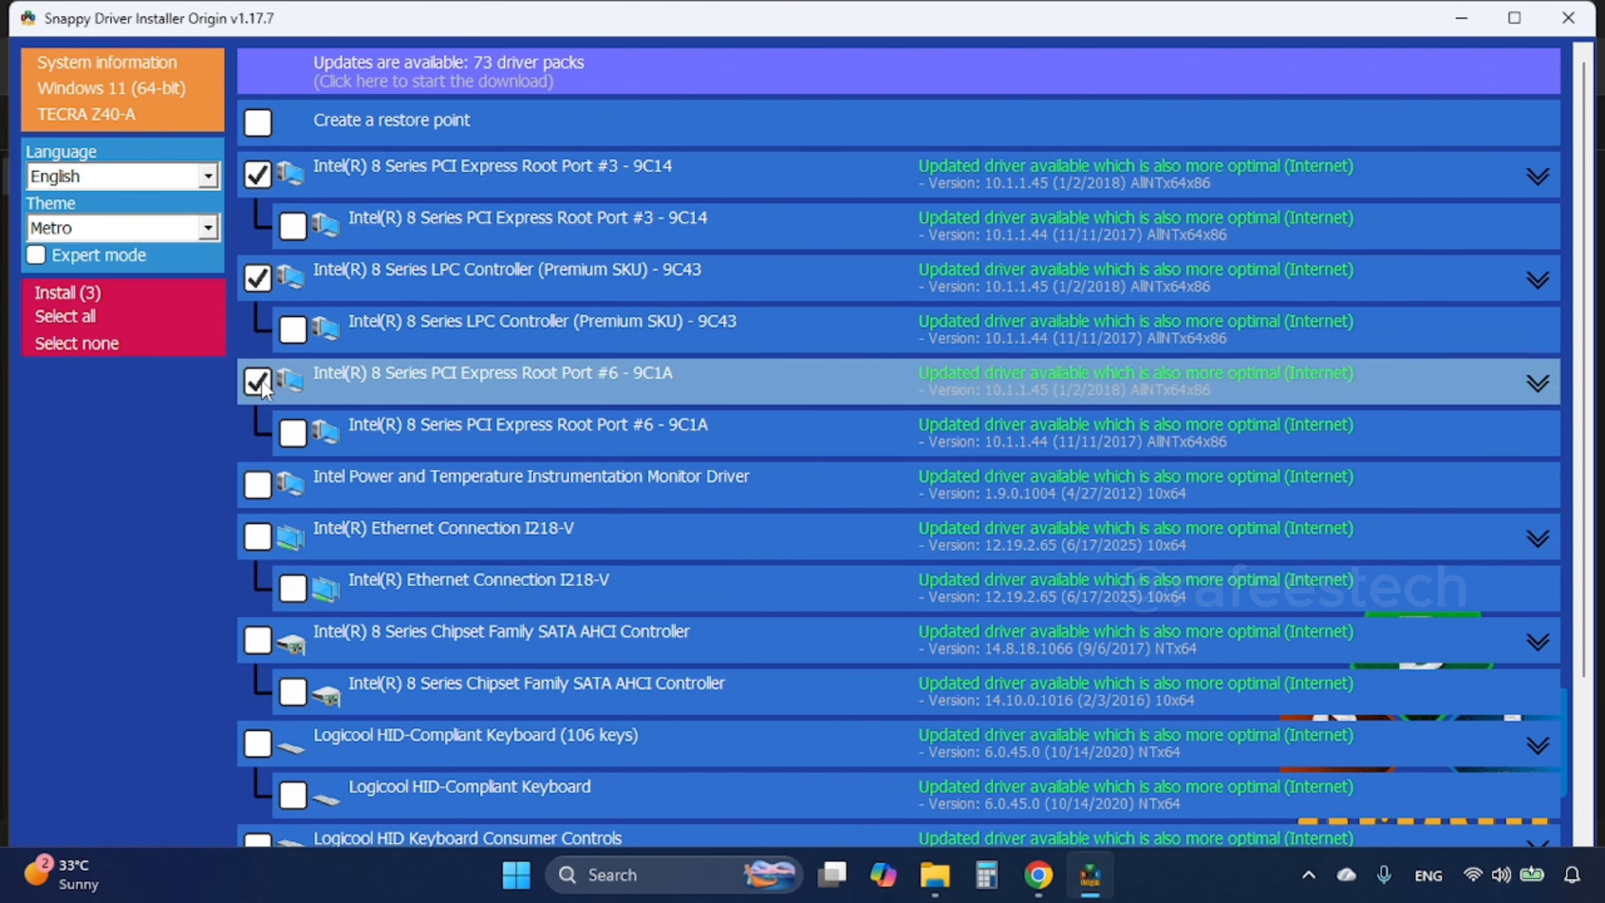
click(258, 381)
click(257, 280)
click(257, 175)
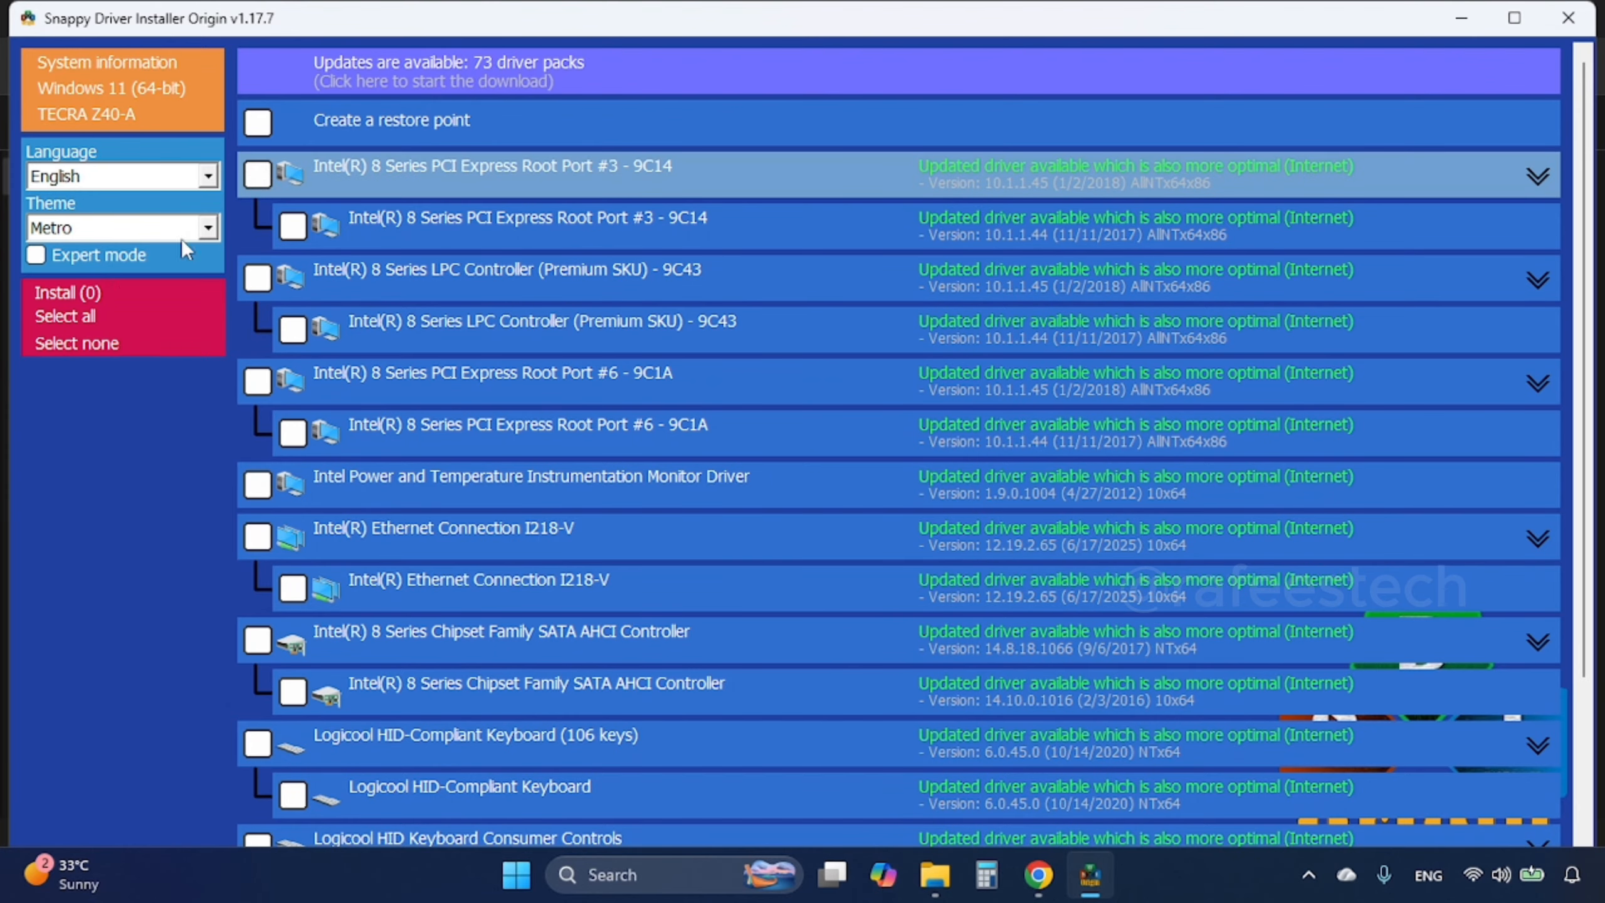
Select all available driver updates together with the restore point, install them, and review the installation results.
click(68, 319)
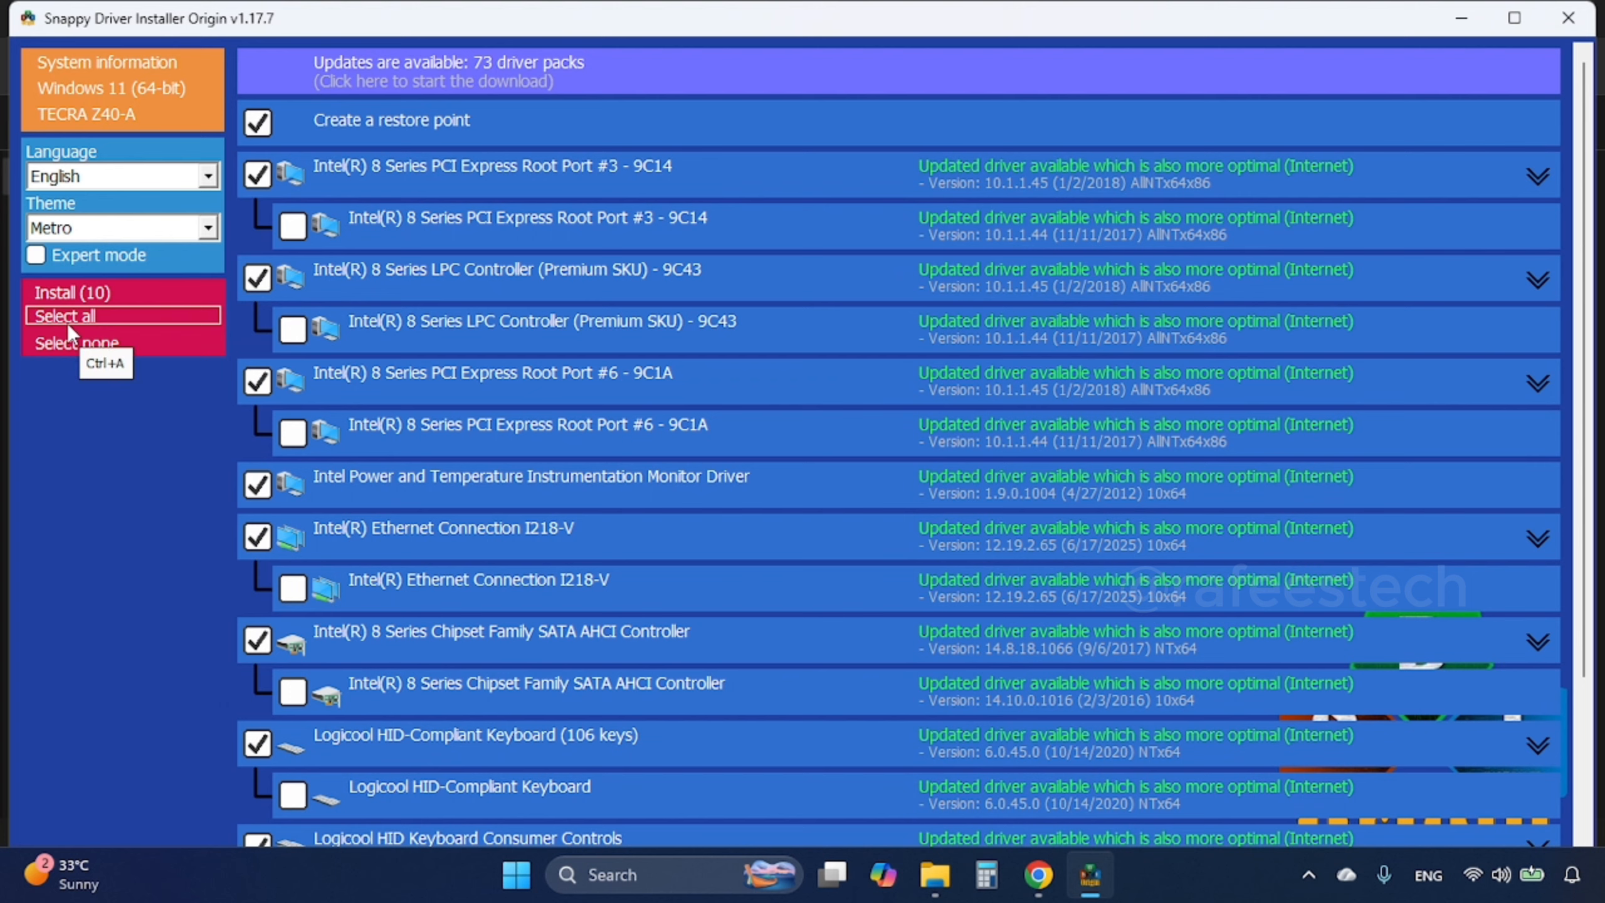
click(67, 293)
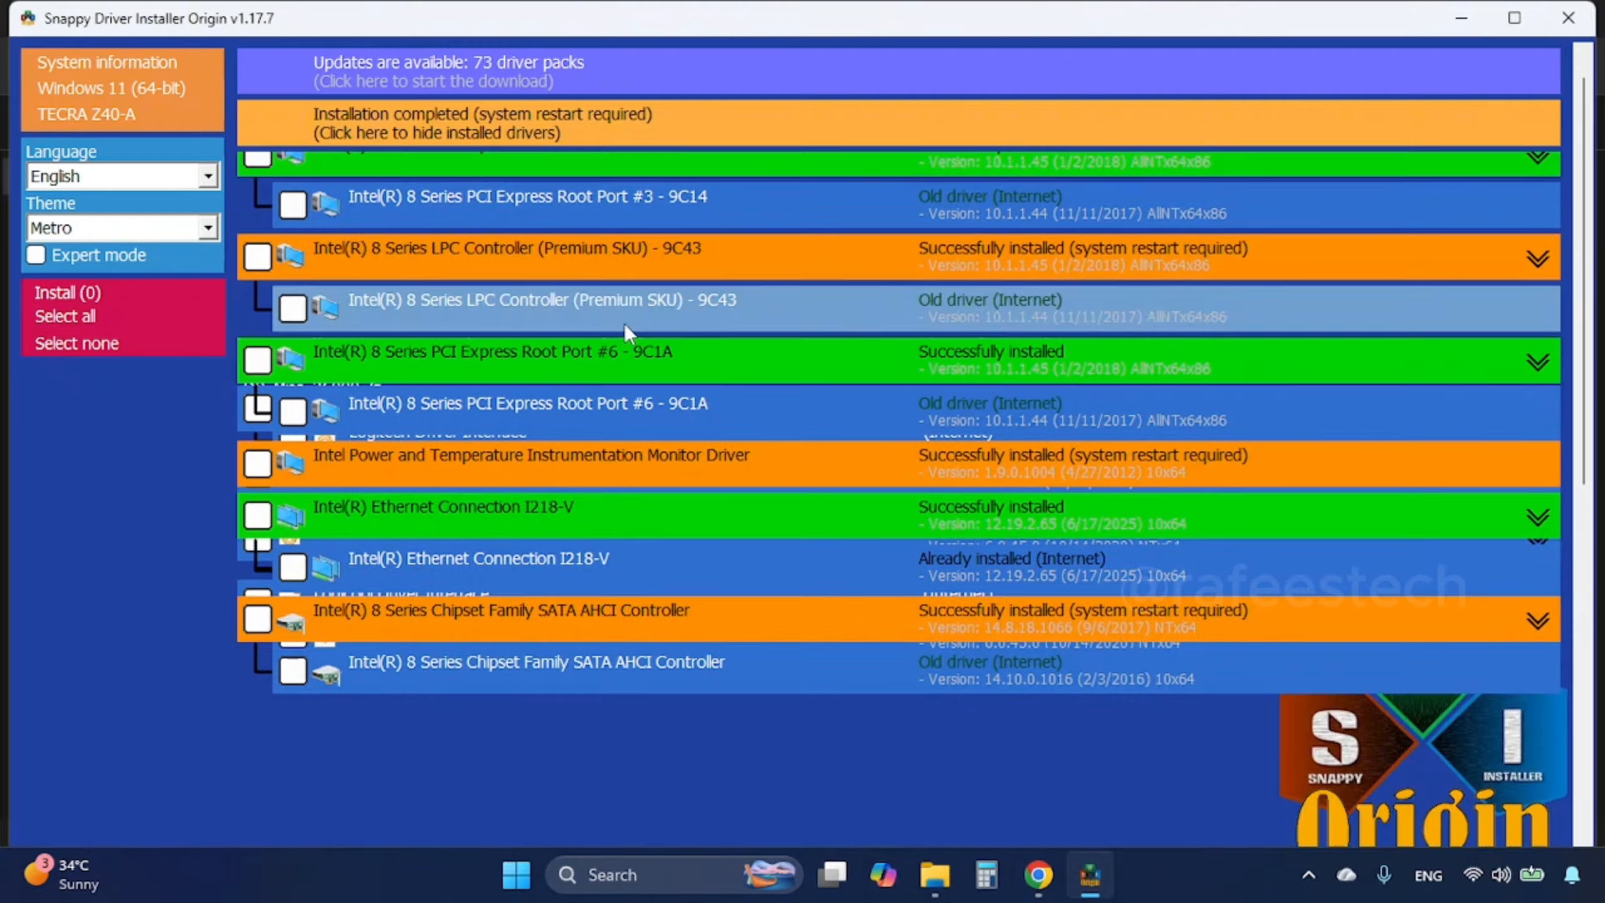
scroll(631, 552, down, 8)
scroll(636, 548, up, 8)
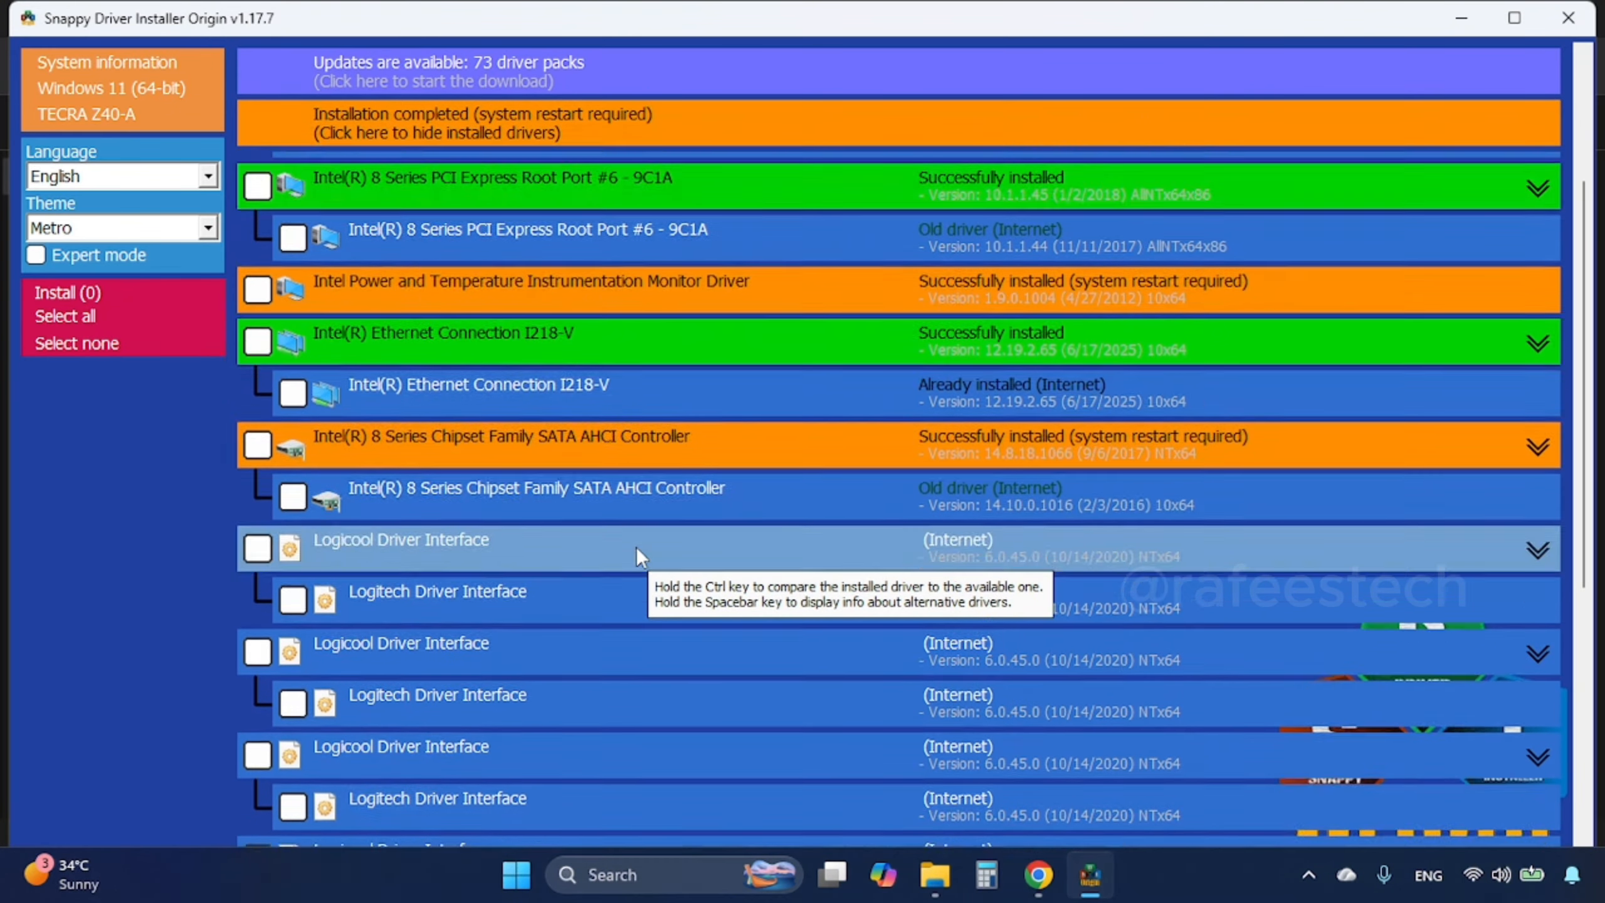
Close Snappy Driver Installer Origin and its folder window, and minimize the browser.
click(1568, 18)
click(1575, 17)
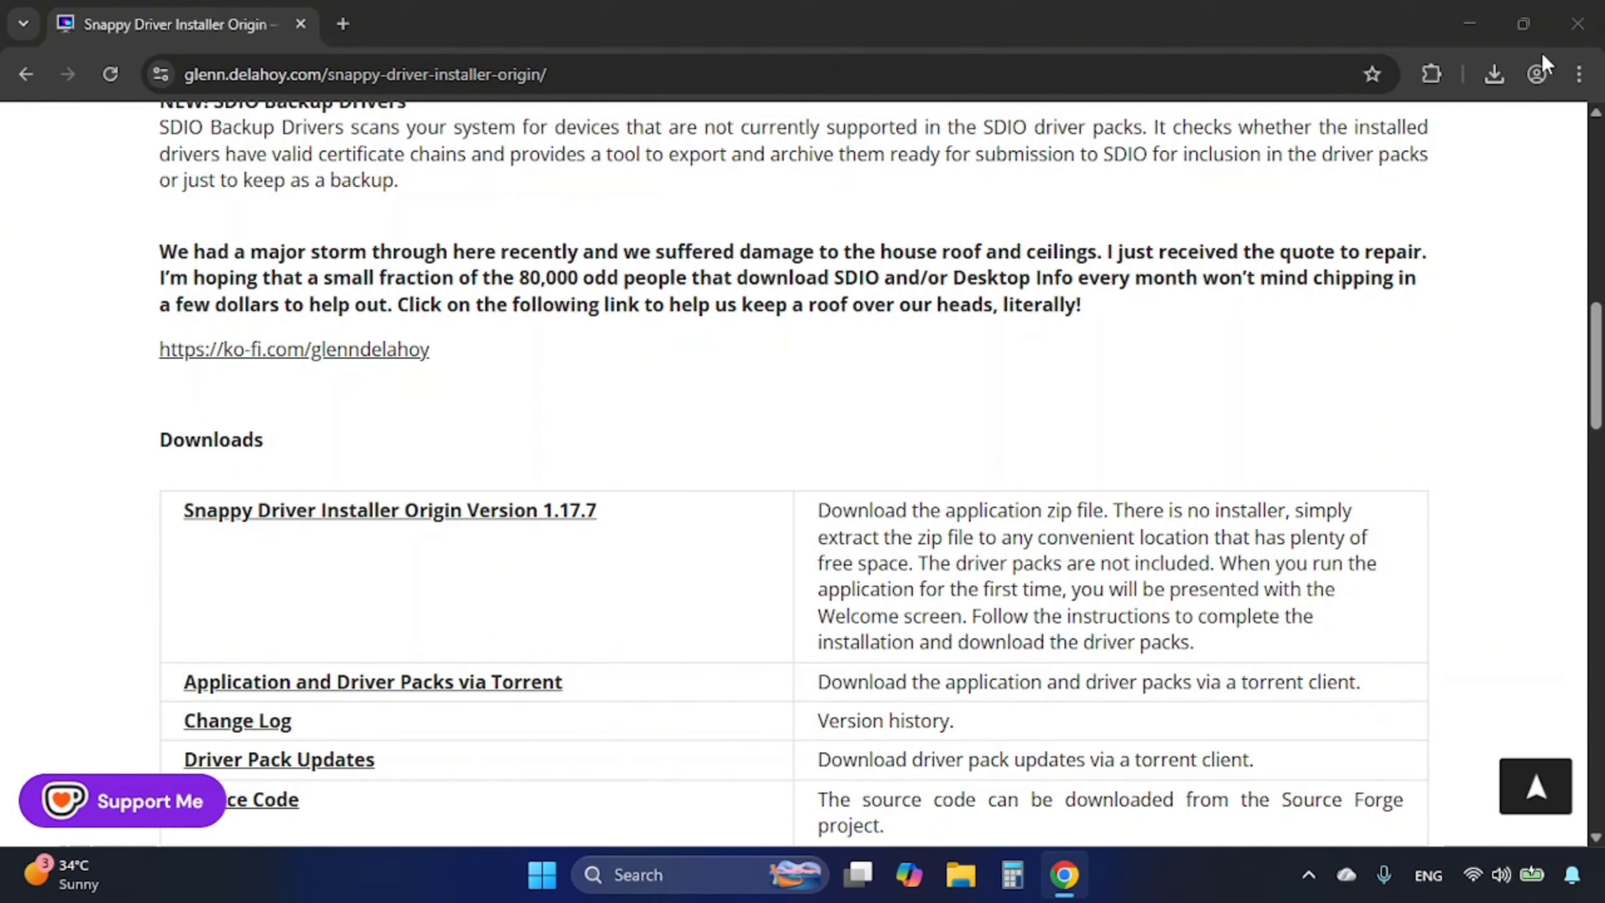
click(1475, 20)
Open Device Manager and examine the devices under audio inputs and outputs, Bluetooth, display adaptors, memory technology devices and network adapters.
key(super)
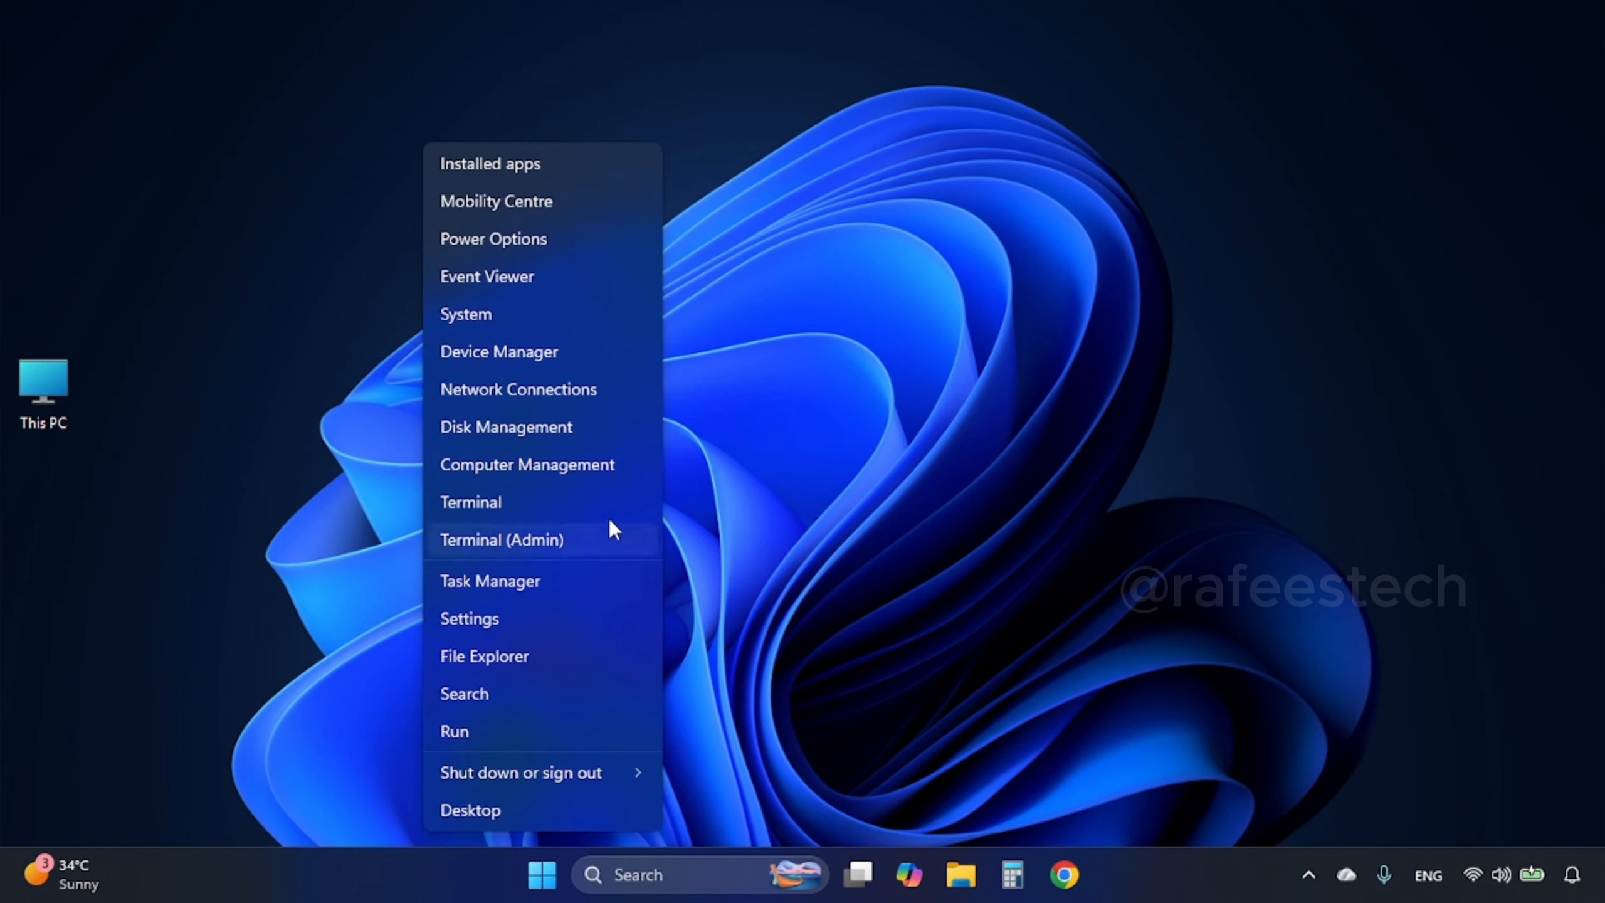
click(601, 354)
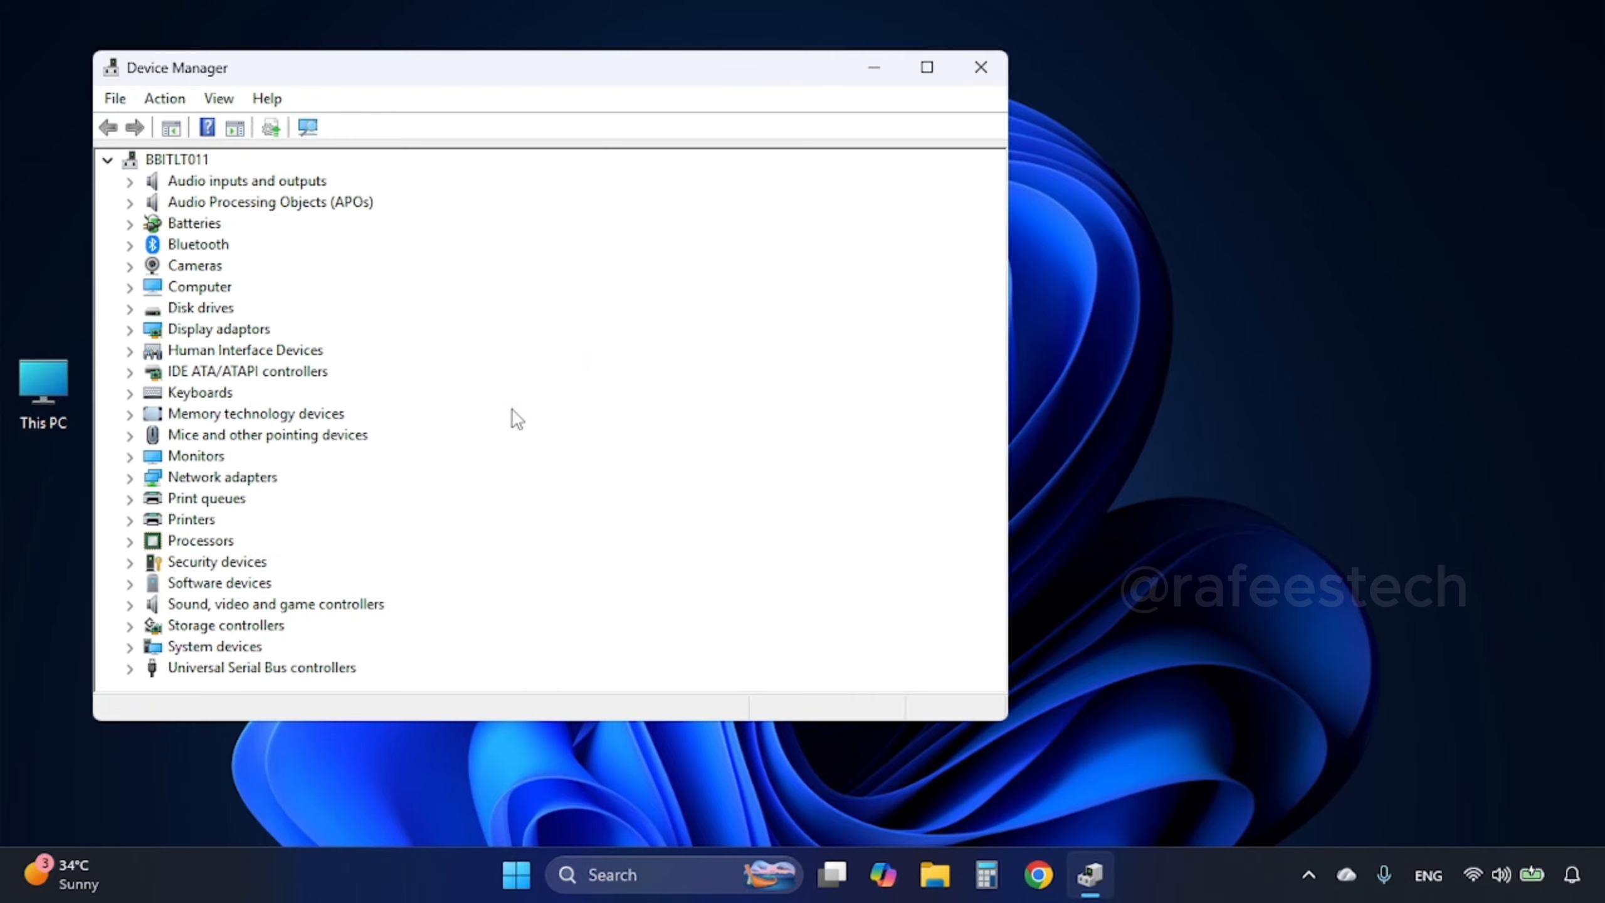
click(130, 182)
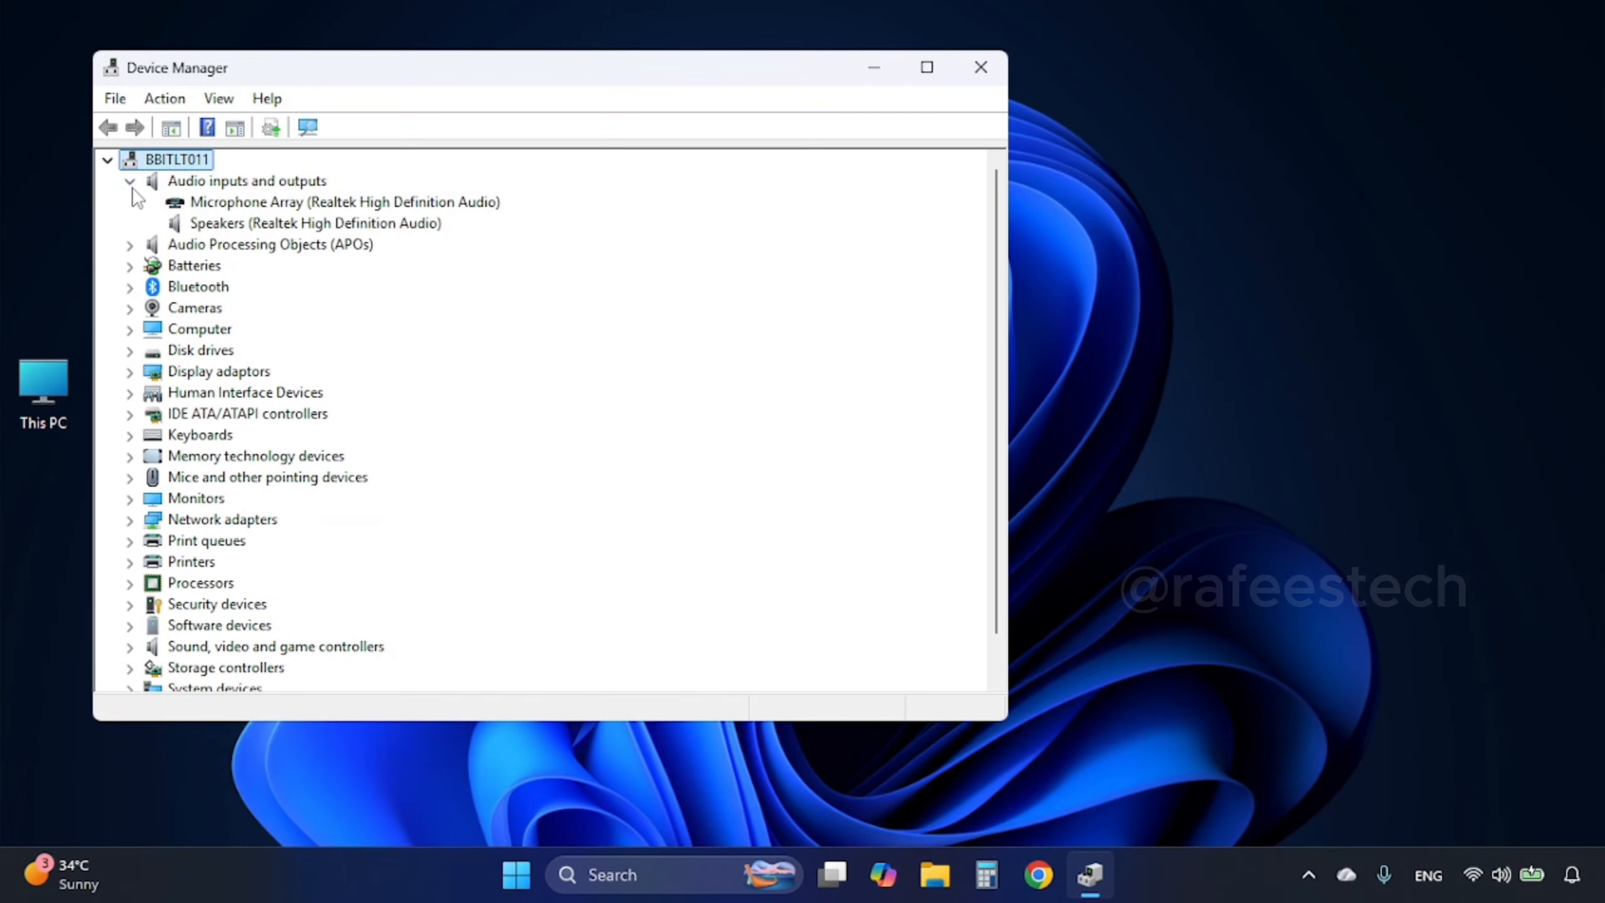
click(131, 287)
click(129, 541)
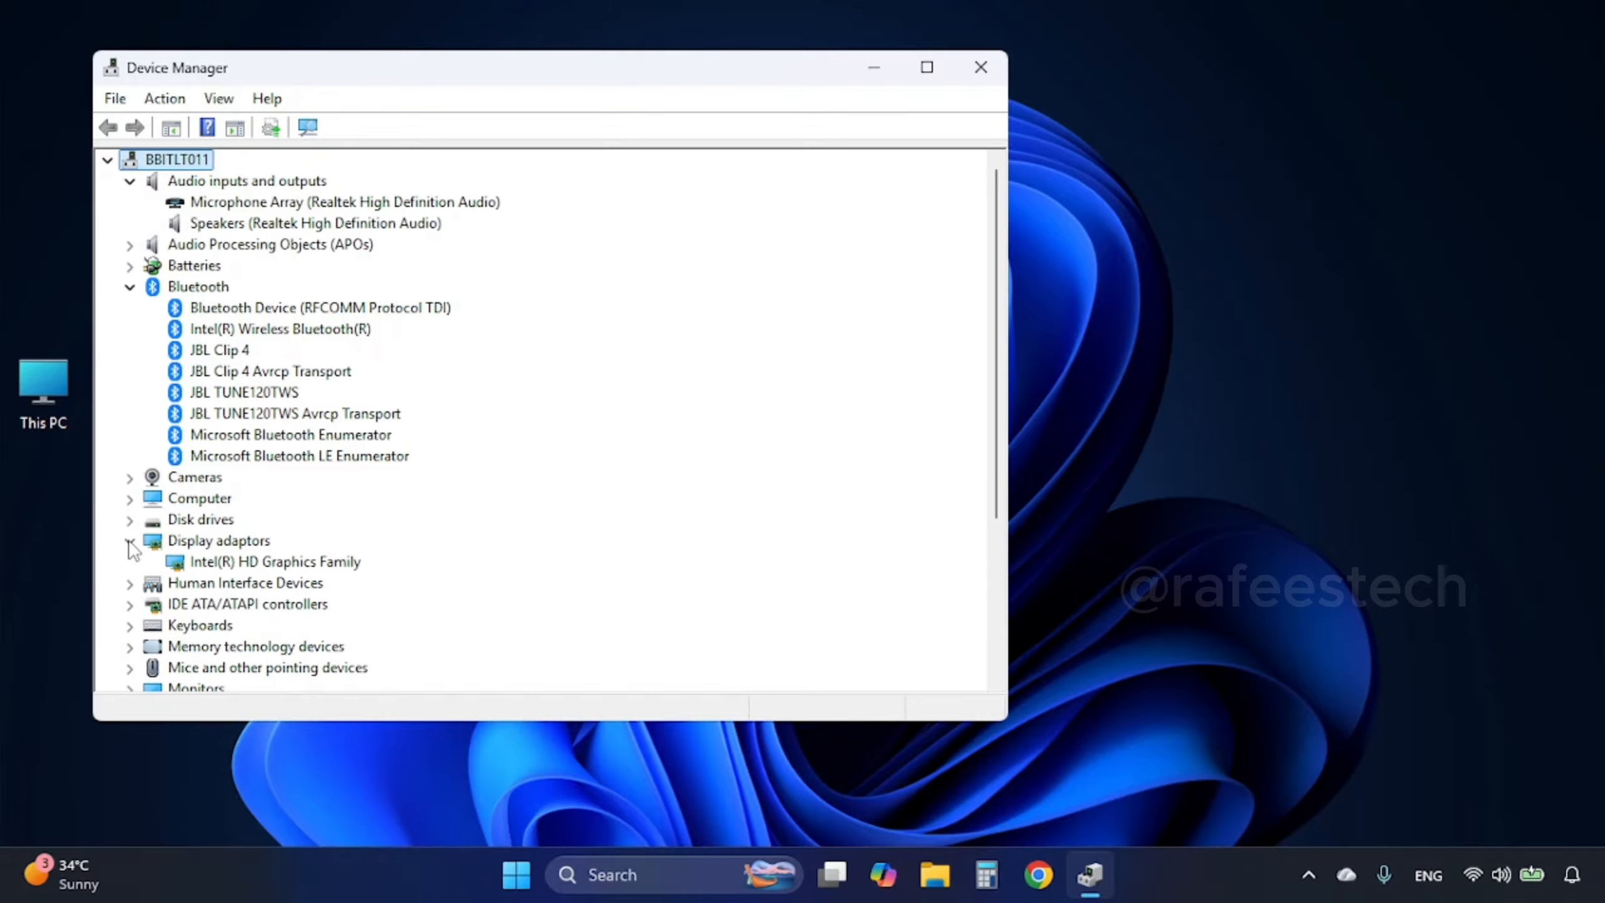
scroll(186, 571, down, 2)
click(130, 520)
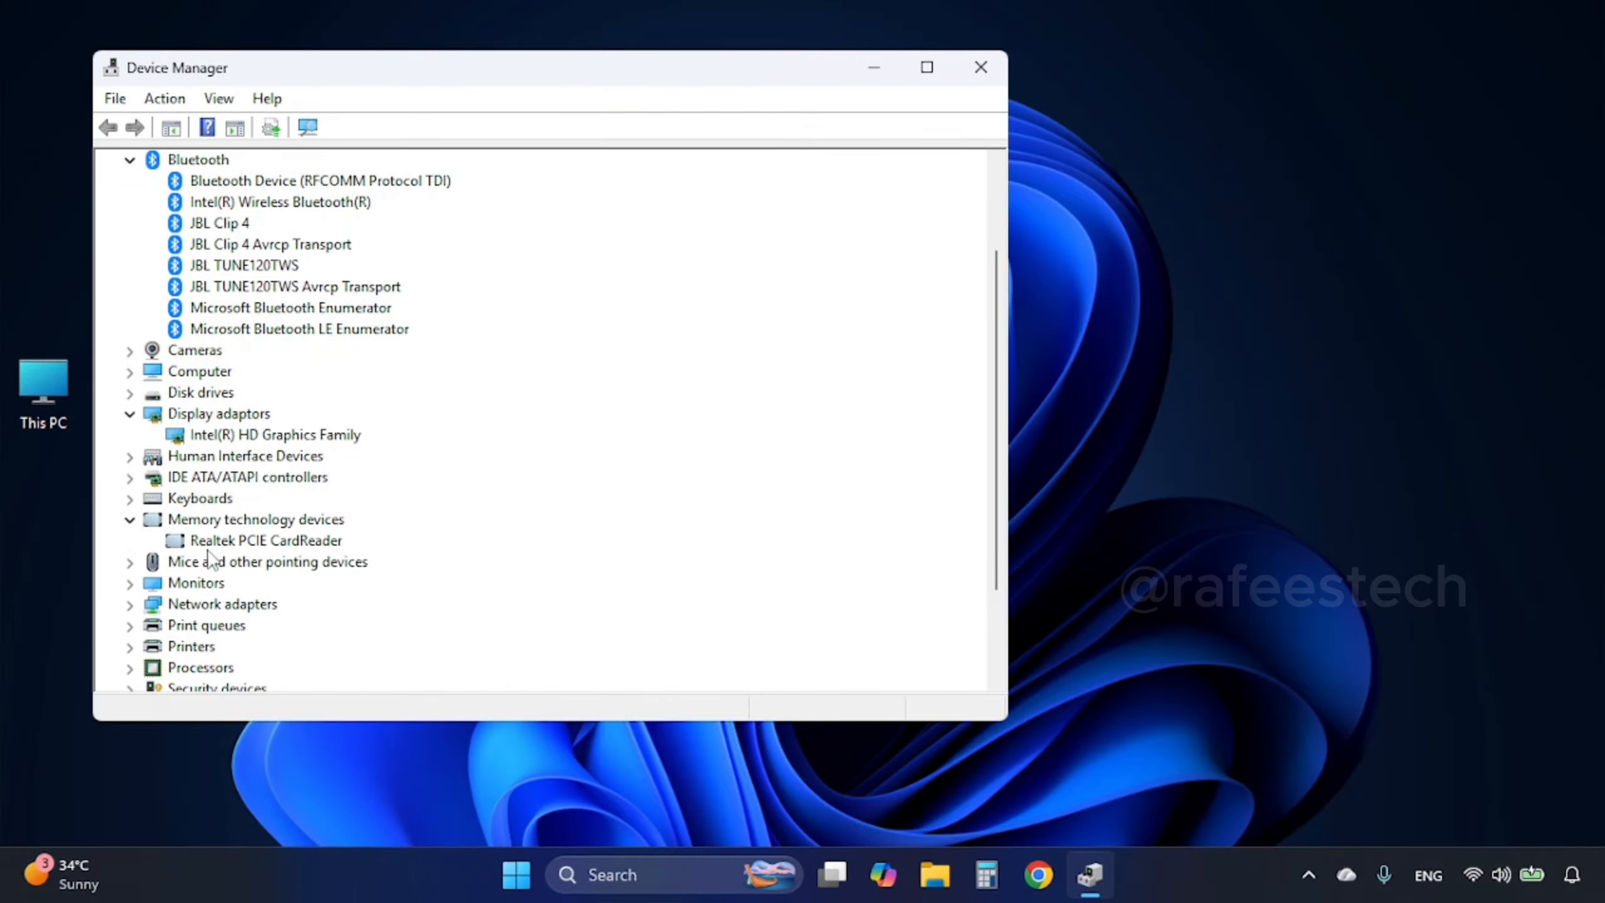
click(130, 520)
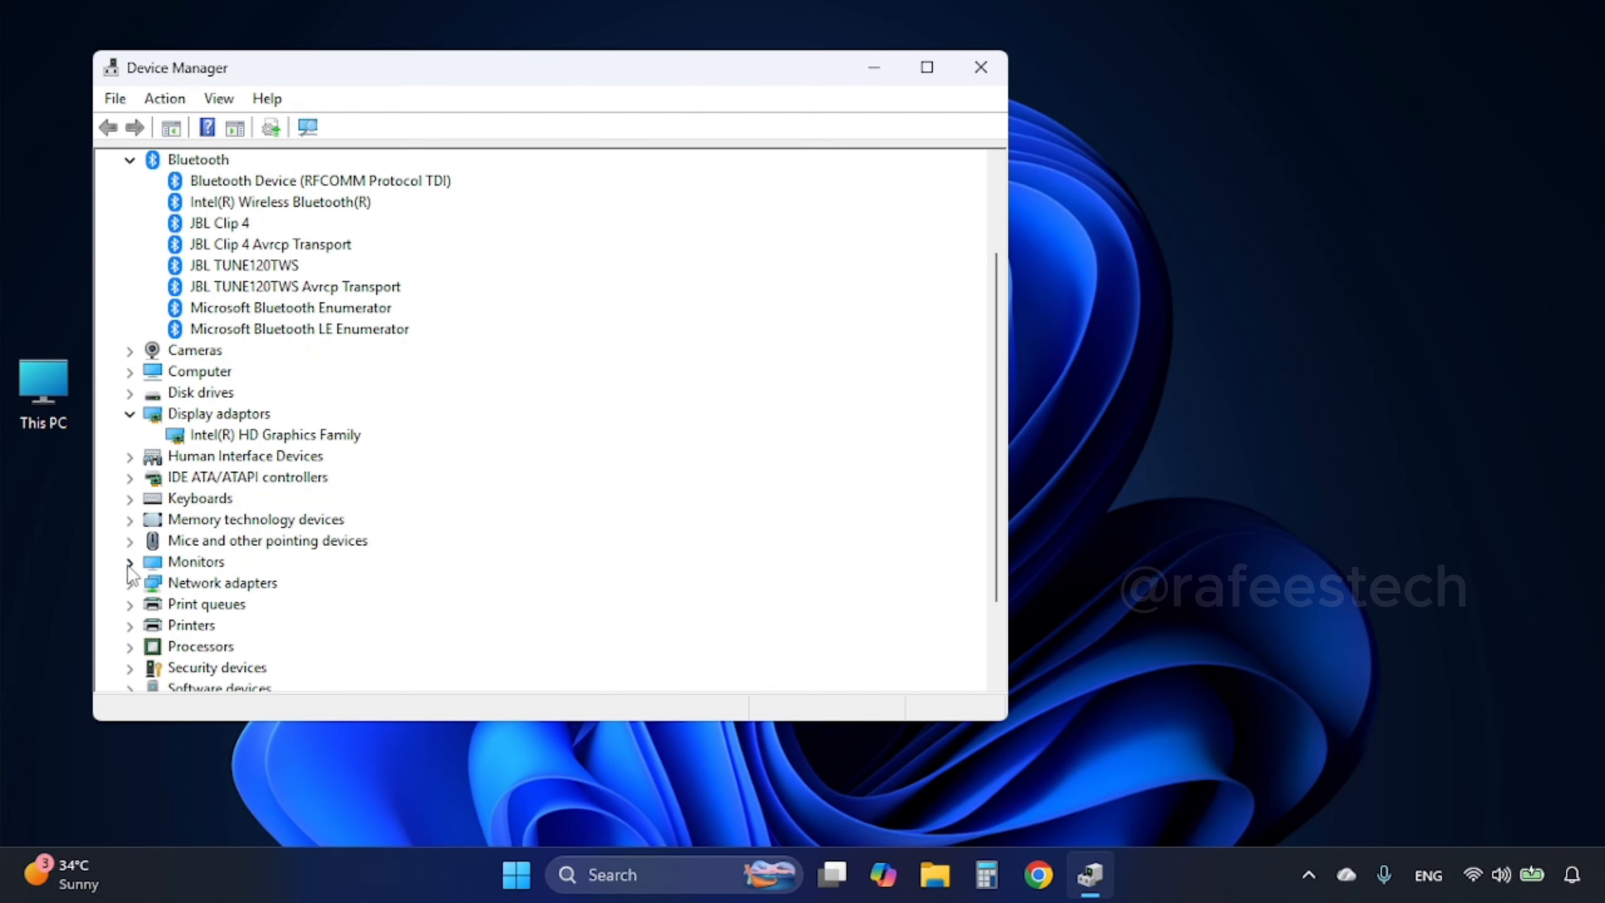
click(130, 583)
scroll(266, 531, down, 5)
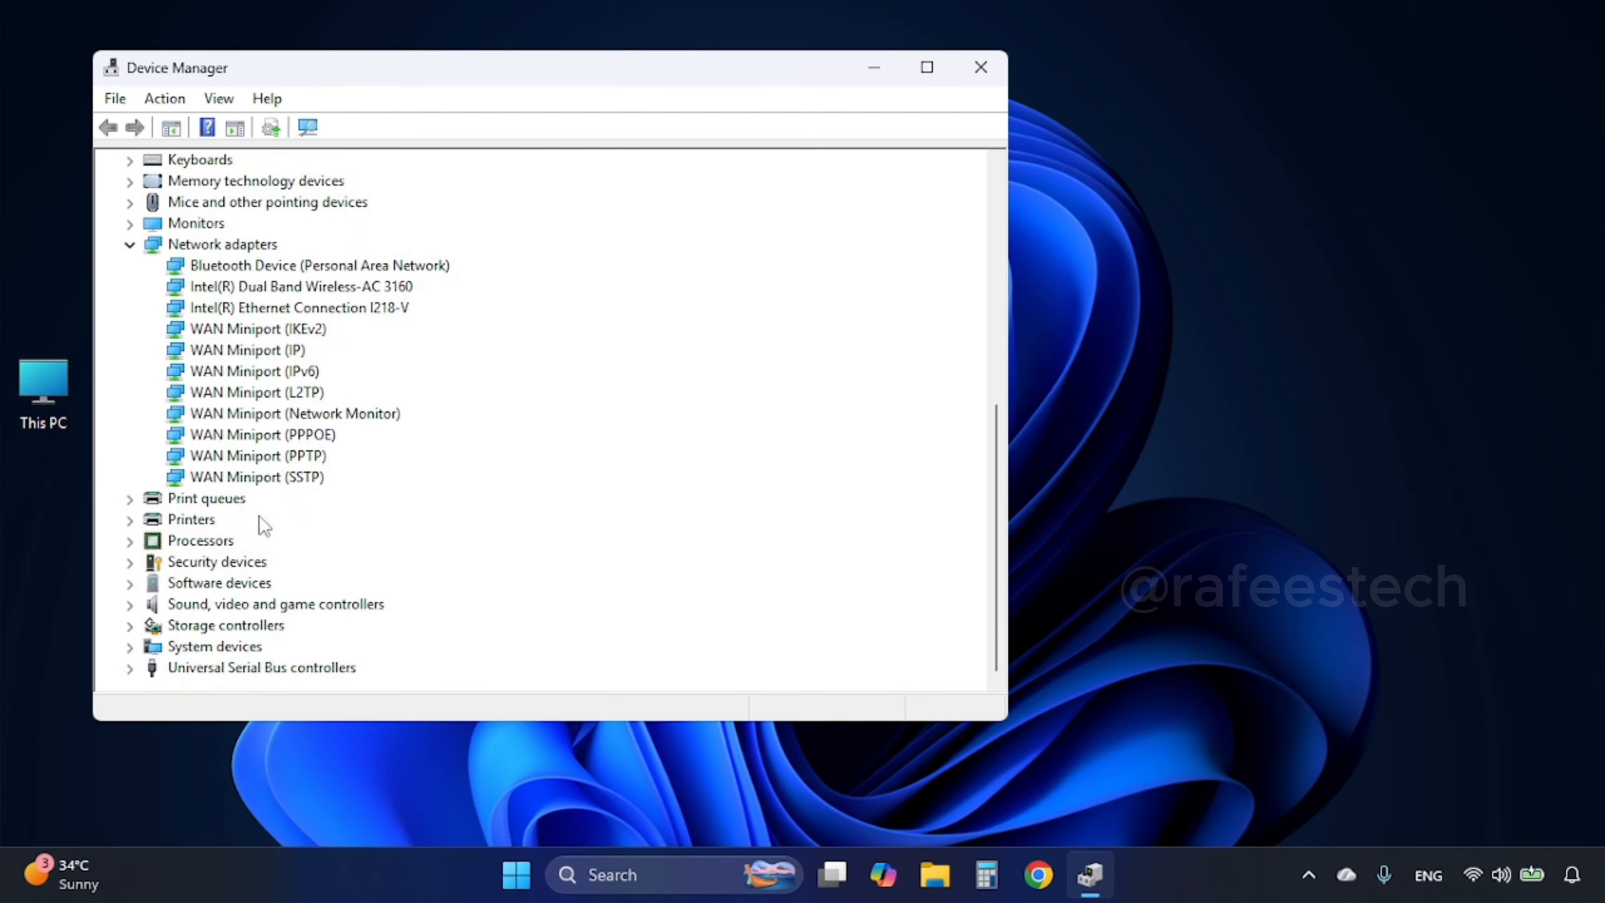
scroll(264, 525, up, 5)
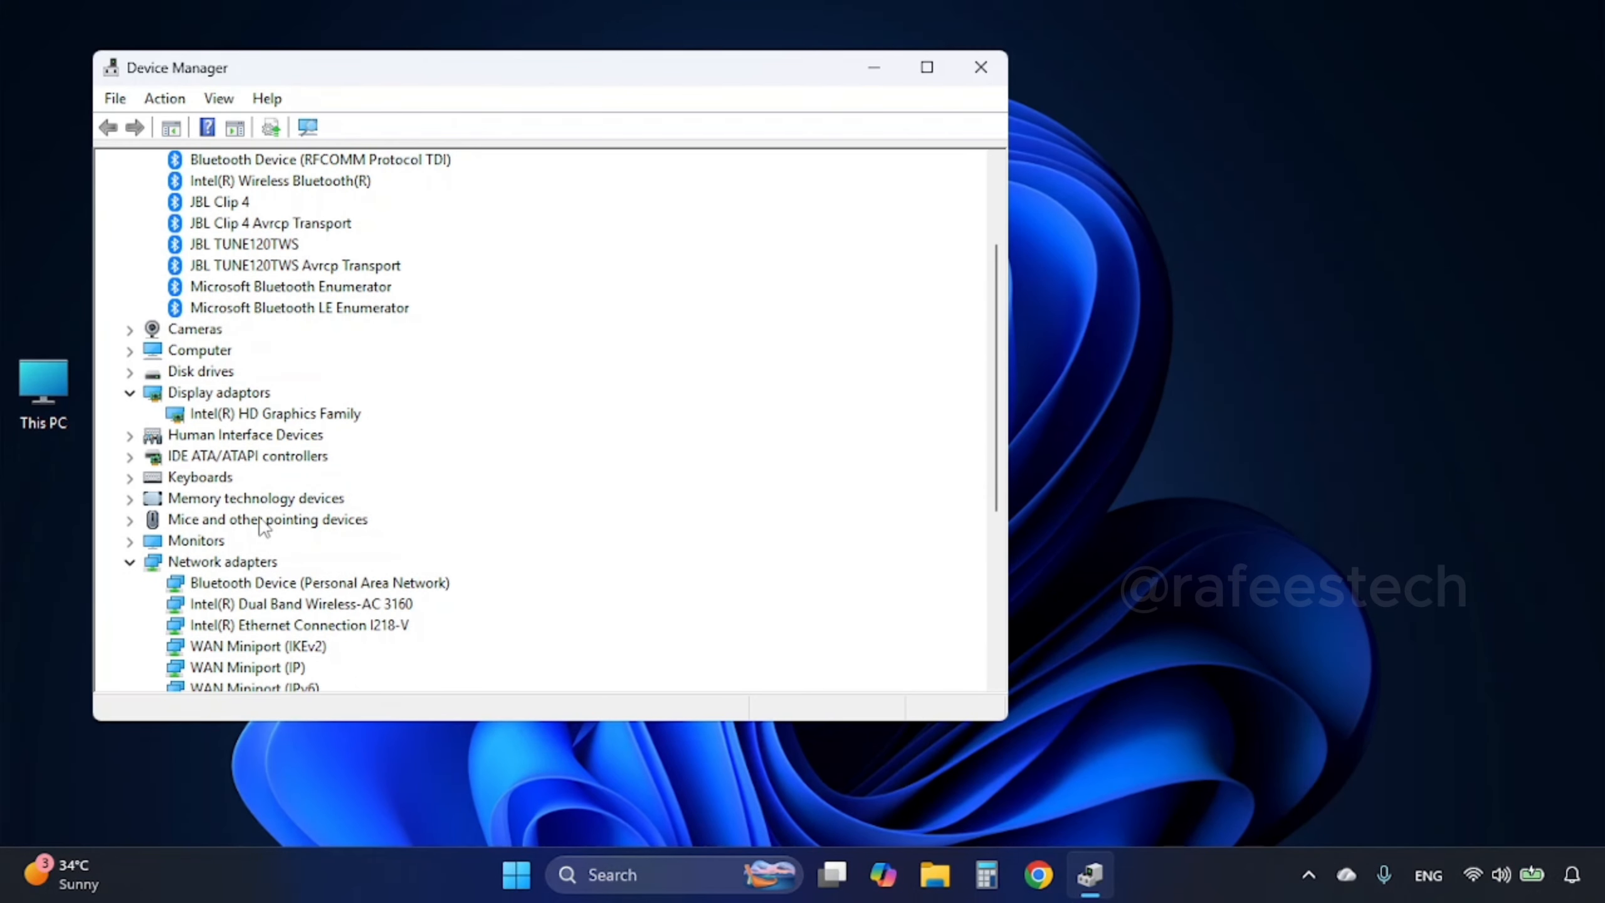
Check the driver date and version in the Intel(R) Ethernet Connection I218-V properties, and close them.
scroll(264, 526, down, 1)
double_click(319, 561)
click(613, 182)
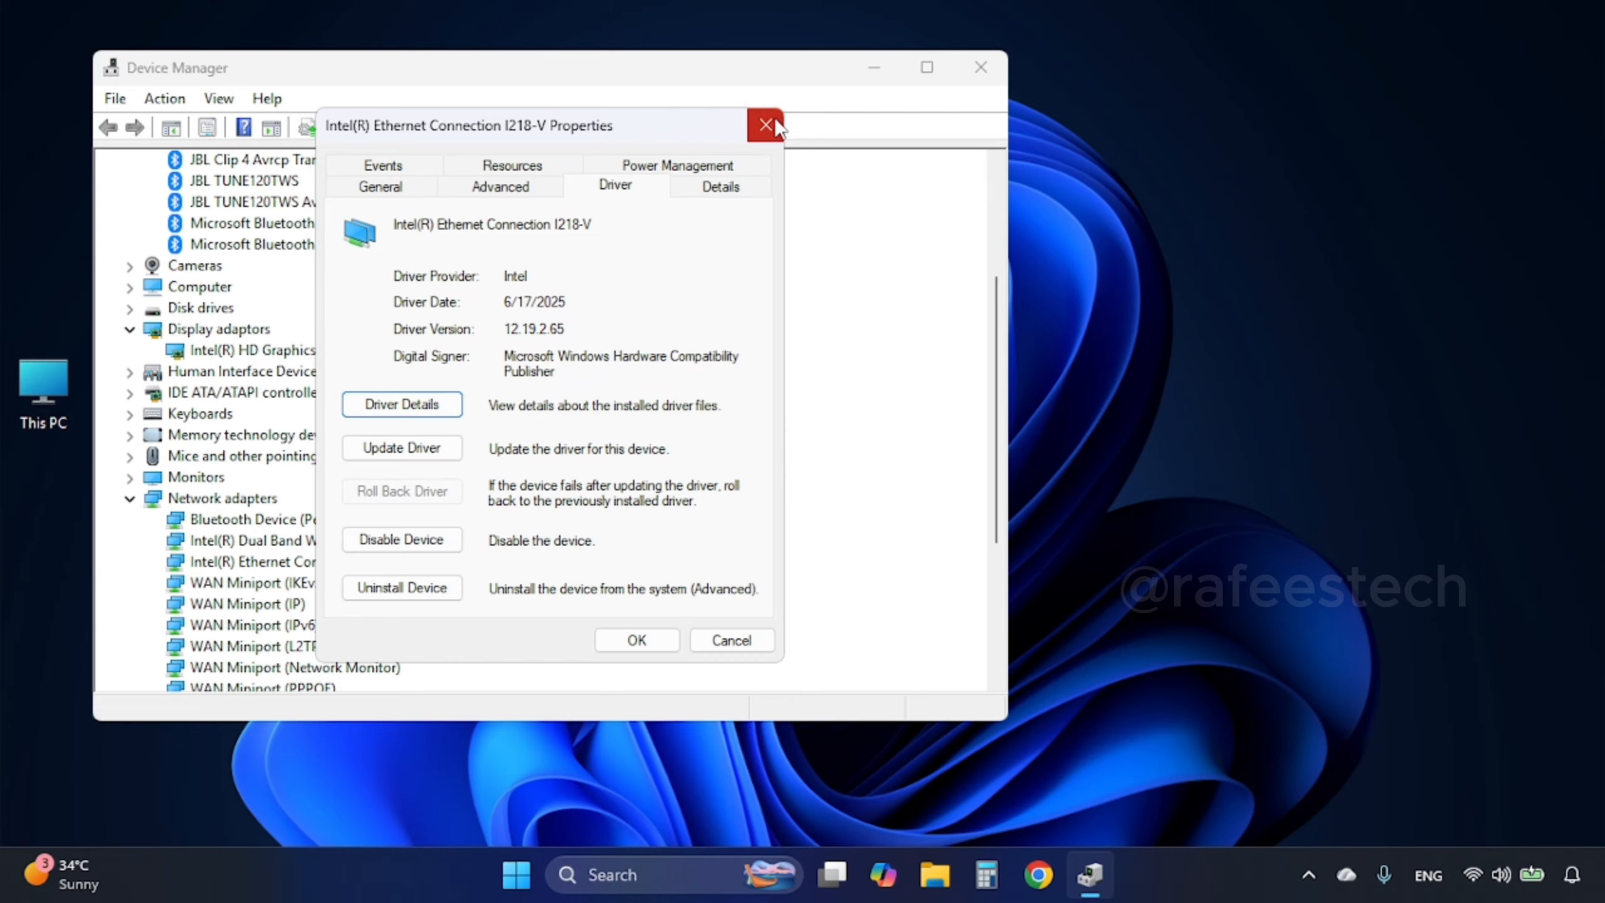
click(763, 129)
scroll(585, 472, up, 4)
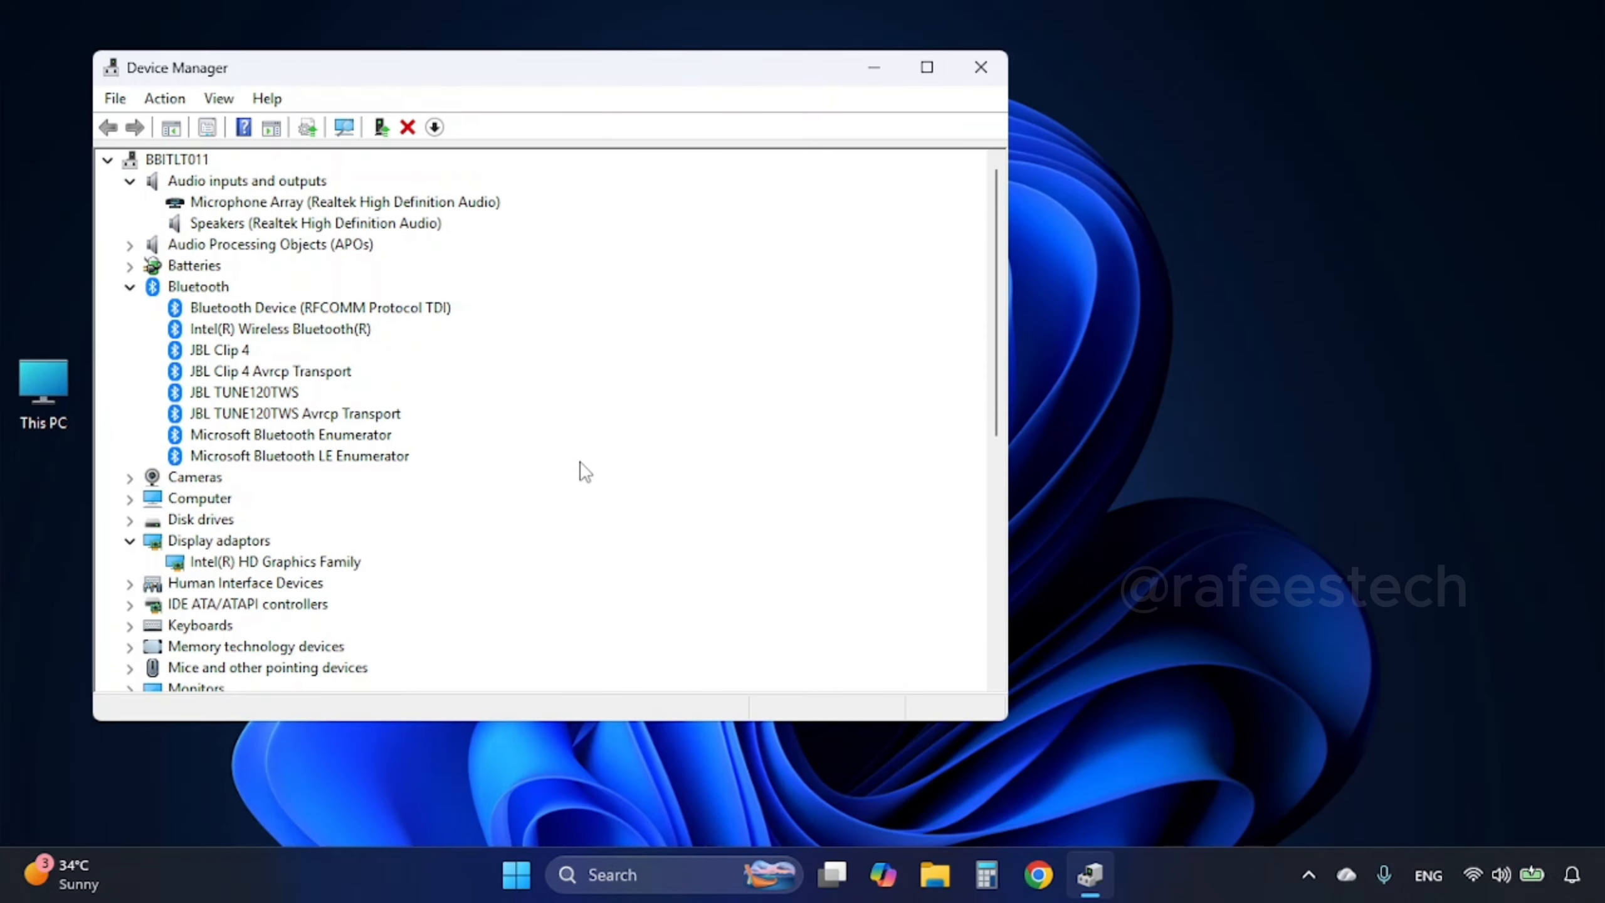
scroll(585, 472, down, 7)
scroll(585, 472, up, 7)
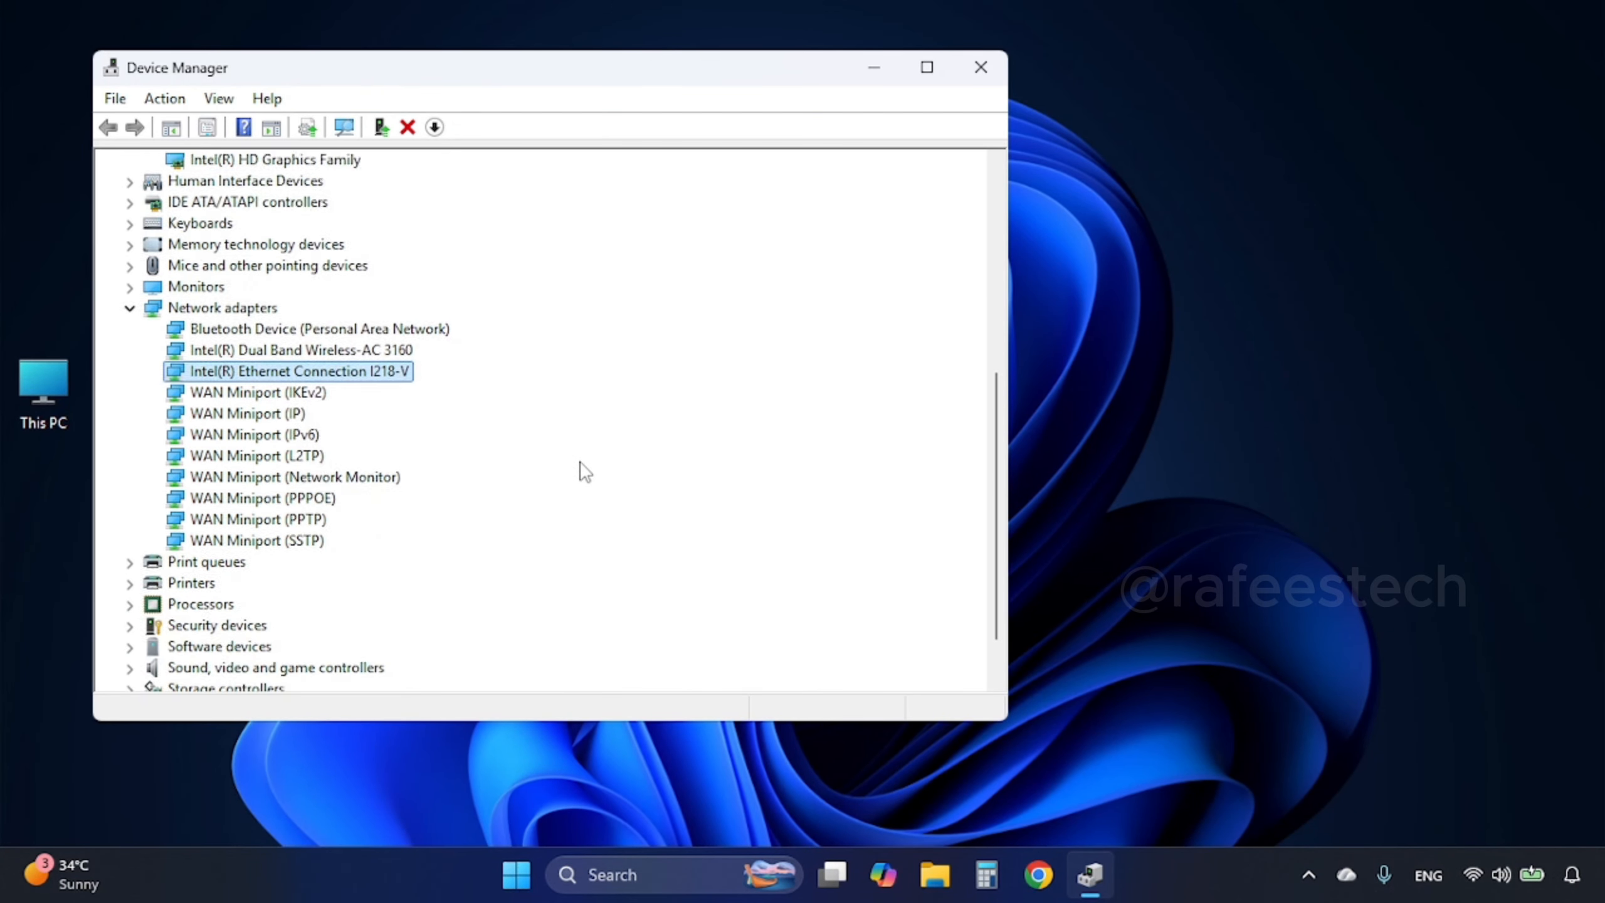